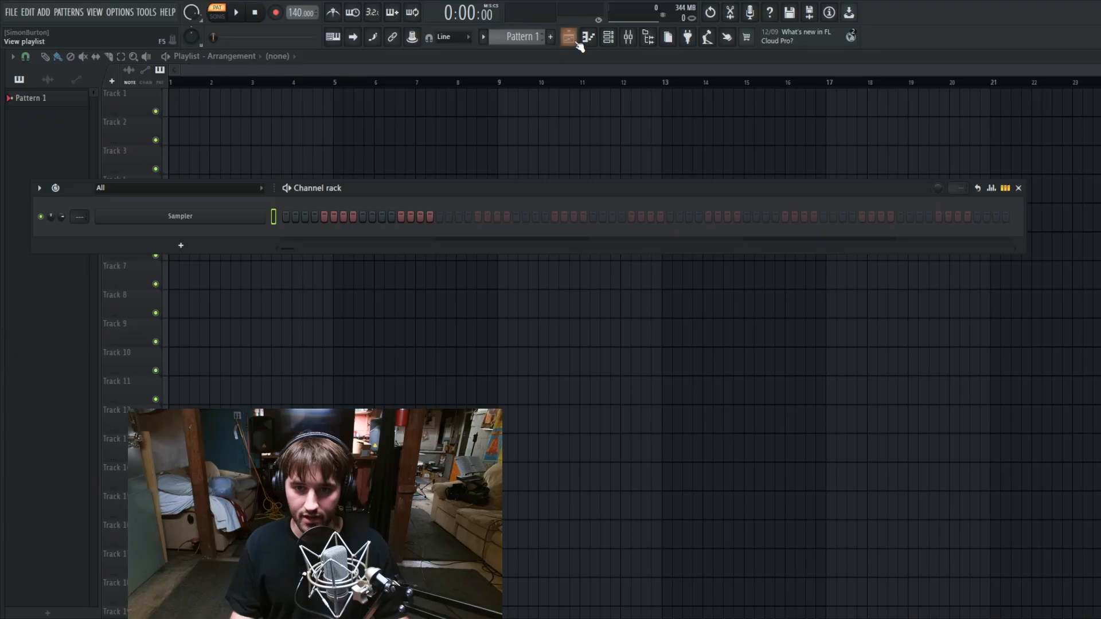
Step: Open the mixer over the empty playlist
{"action": "left_click", "coordinate": [608, 40]}
{"action": "left_click", "coordinate": [609, 40]}
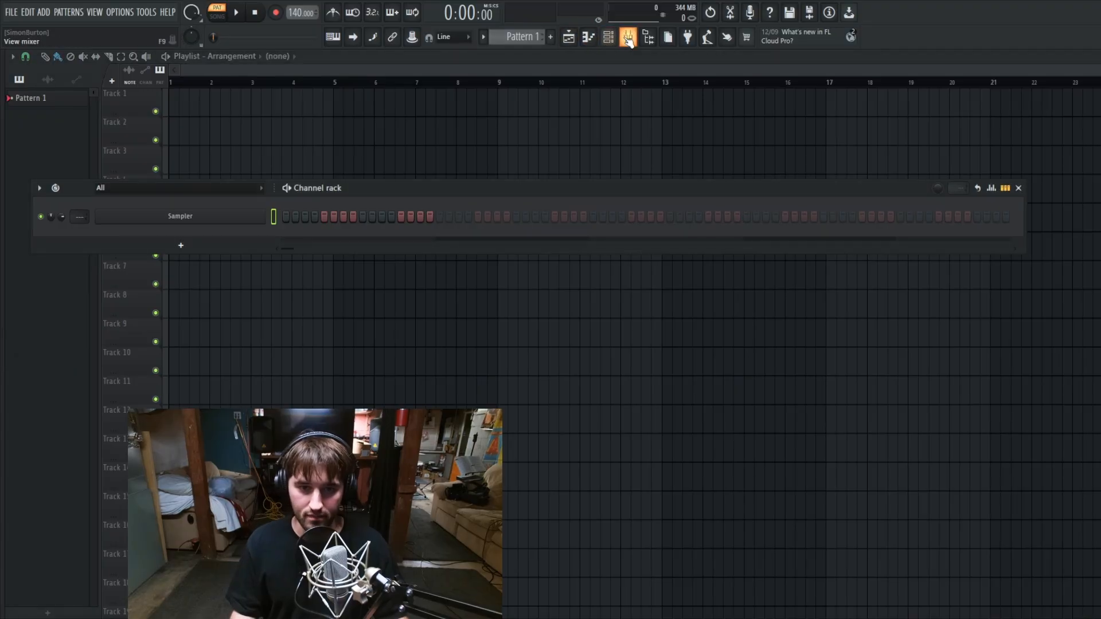
{"action": "left_click", "coordinate": [629, 39]}
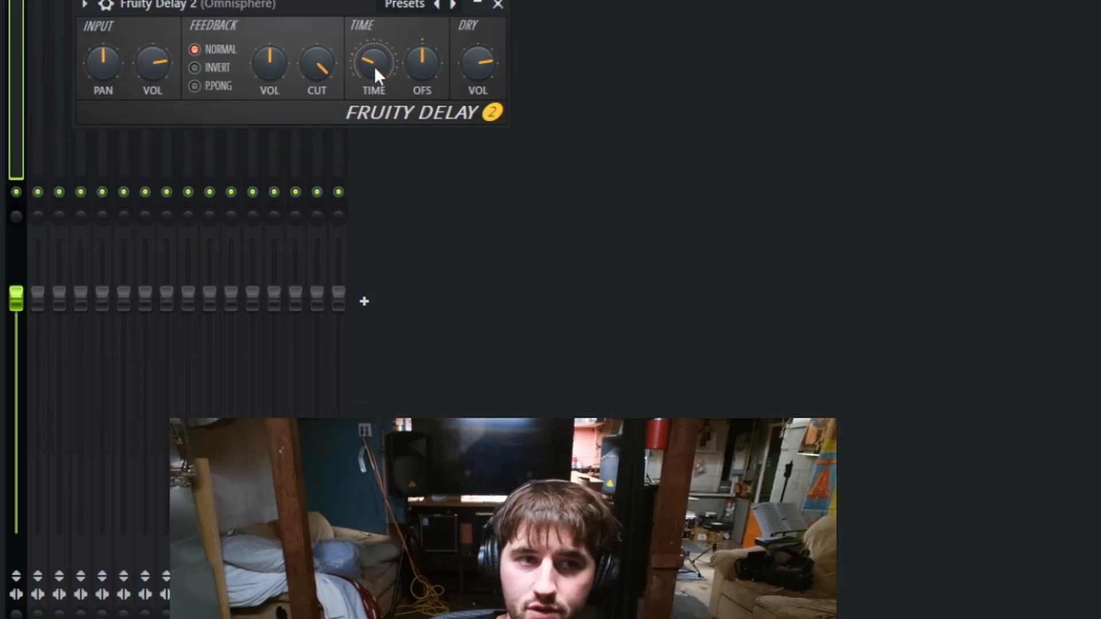
Step: Audition Fruity Delay 2 on the Omnisphere track and set its feedback volume to 0%
{"action": "right_click", "coordinate": [241, 209]}
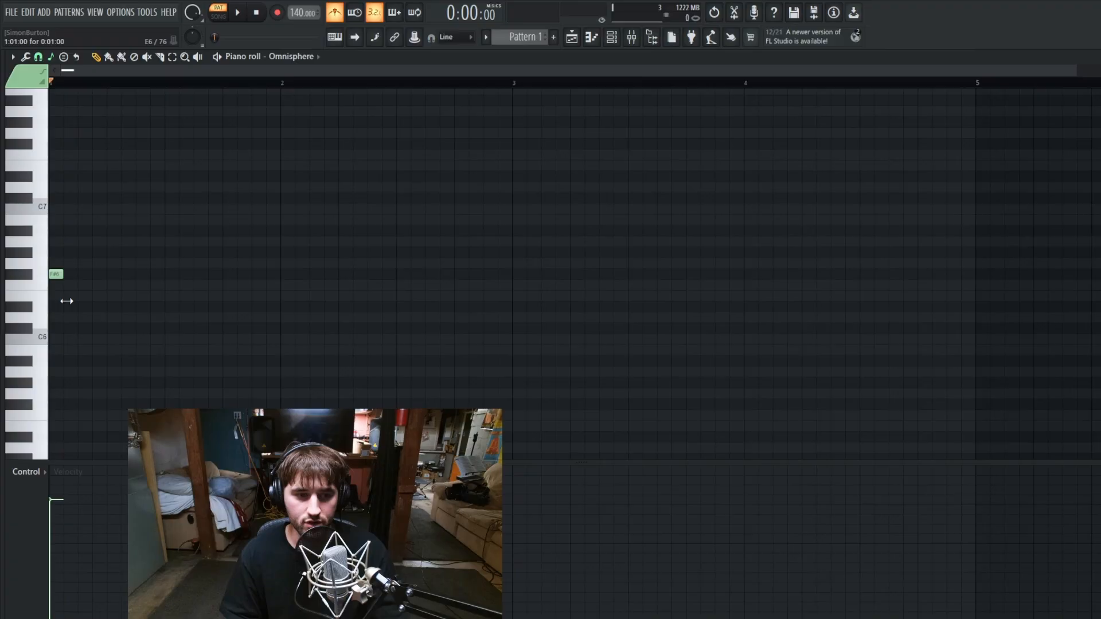
{"action": "key", "text": "space"}
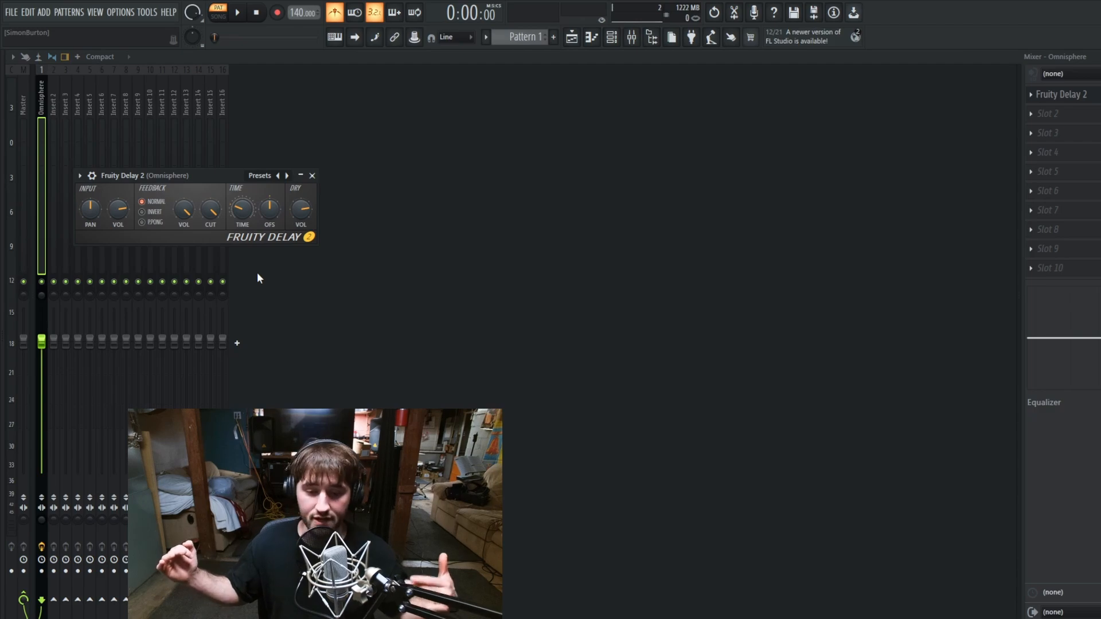
{"action": "key", "text": "space"}
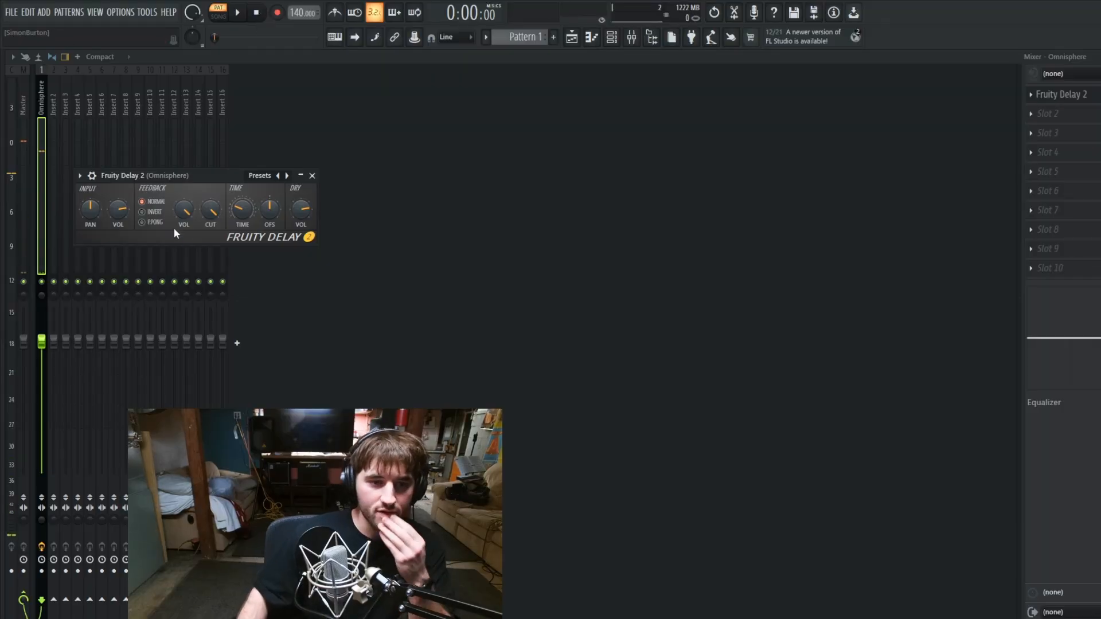
{"action": "left_click_drag", "start_coordinate": [183, 210], "coordinate": [184, 235]}
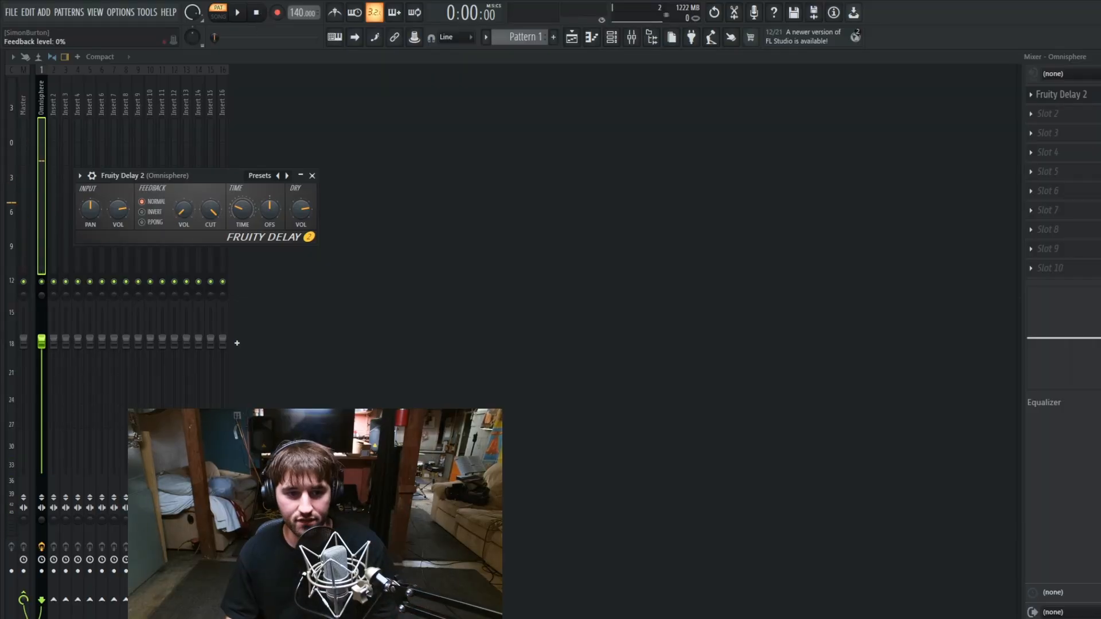
{"action": "right_click", "coordinate": [183, 210]}
Step: Open Omnisphere's piano roll from the channel rack and set the snap-to-scale root note to F#
{"action": "left_click", "coordinate": [612, 40]}
{"action": "left_click", "coordinate": [612, 40]}
{"action": "left_click", "coordinate": [611, 40]}
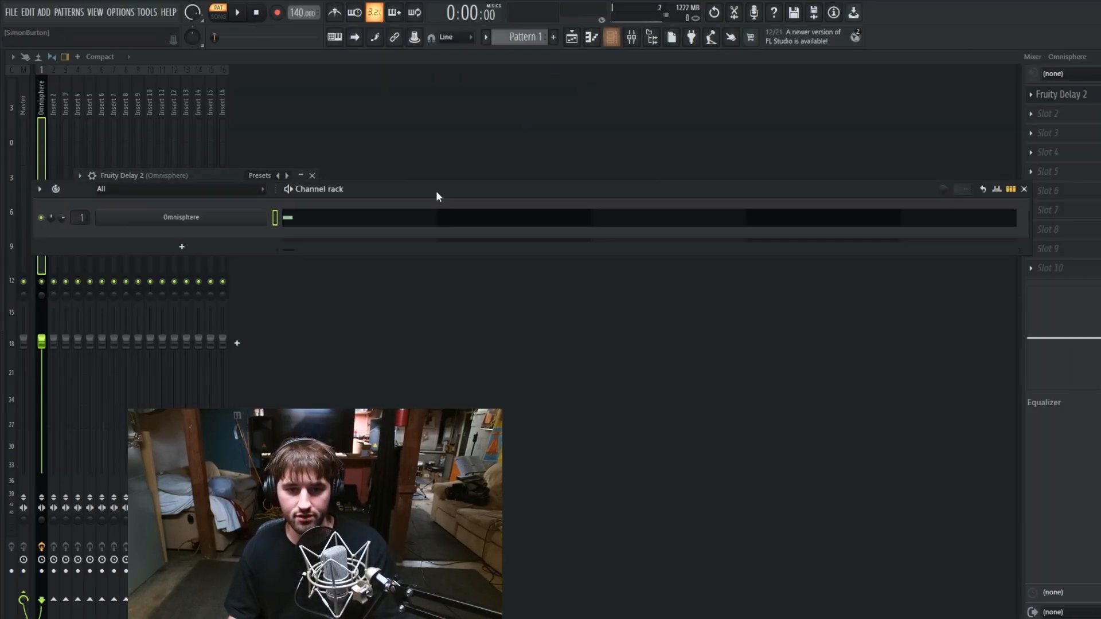
{"action": "left_click", "coordinate": [648, 217]}
{"action": "left_click", "coordinate": [51, 56]}
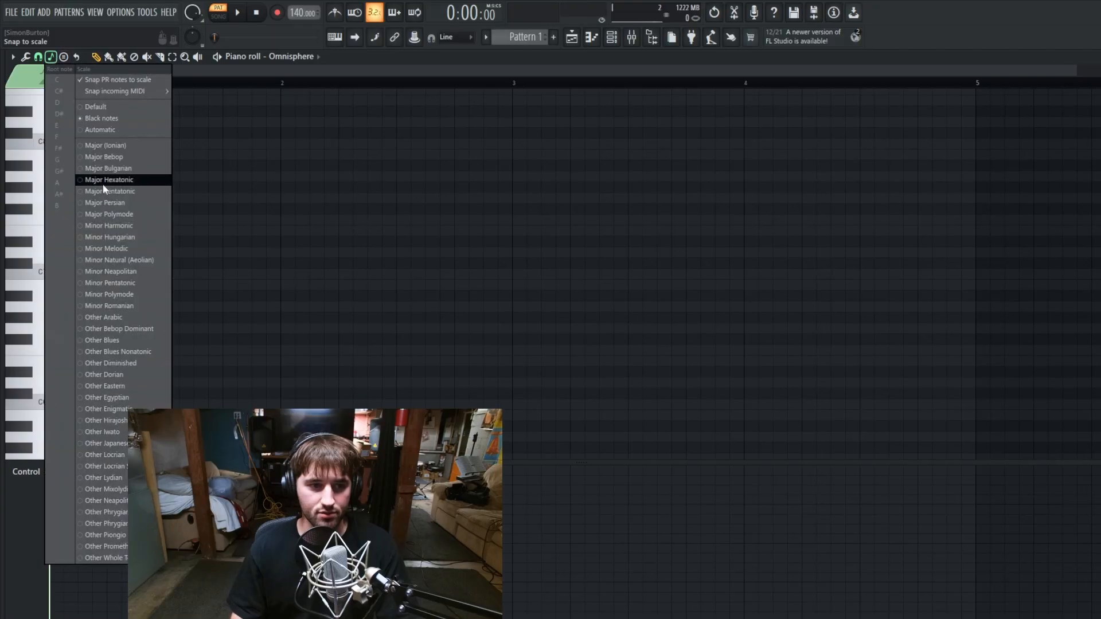
{"action": "left_click", "coordinate": [59, 148]}
Step: Draw the melody notes F#6, D7, C#7, G#7, G#6 and A6 in the first half of bar 1
{"action": "left_click", "coordinate": [56, 339]}
{"action": "left_click", "coordinate": [74, 231]}
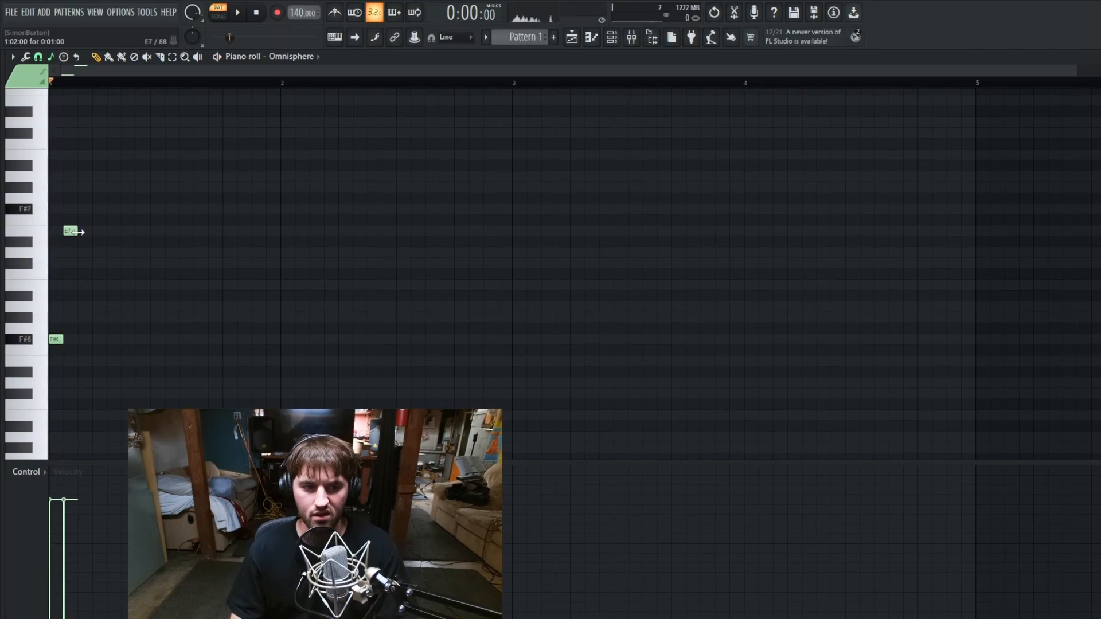
{"action": "left_click", "coordinate": [84, 252]}
{"action": "key", "text": "space"}
{"action": "left_click", "coordinate": [99, 263]}
{"action": "left_click", "coordinate": [113, 187]}
{"action": "left_click", "coordinate": [142, 210]}
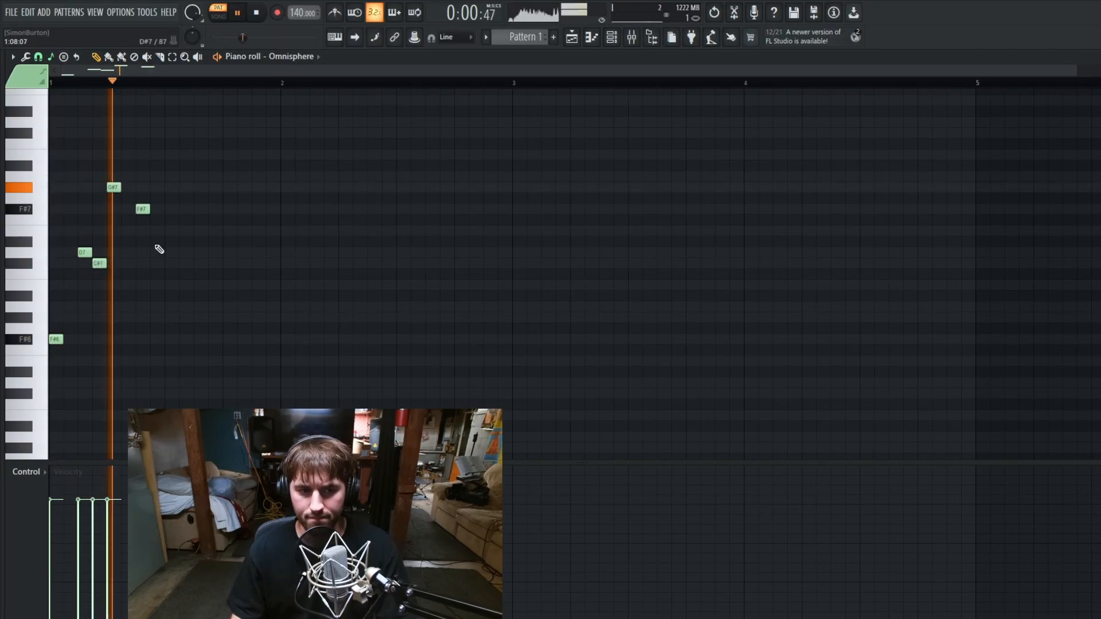
{"action": "right_click", "coordinate": [142, 210]}
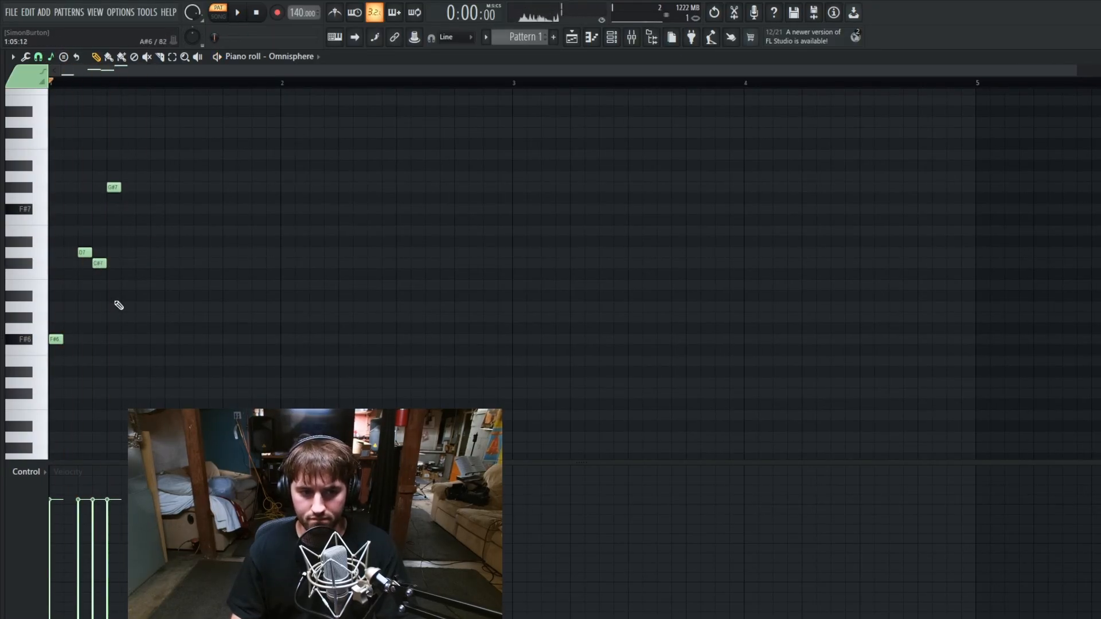
{"action": "left_click", "coordinate": [128, 318]}
{"action": "left_click", "coordinate": [143, 307]}
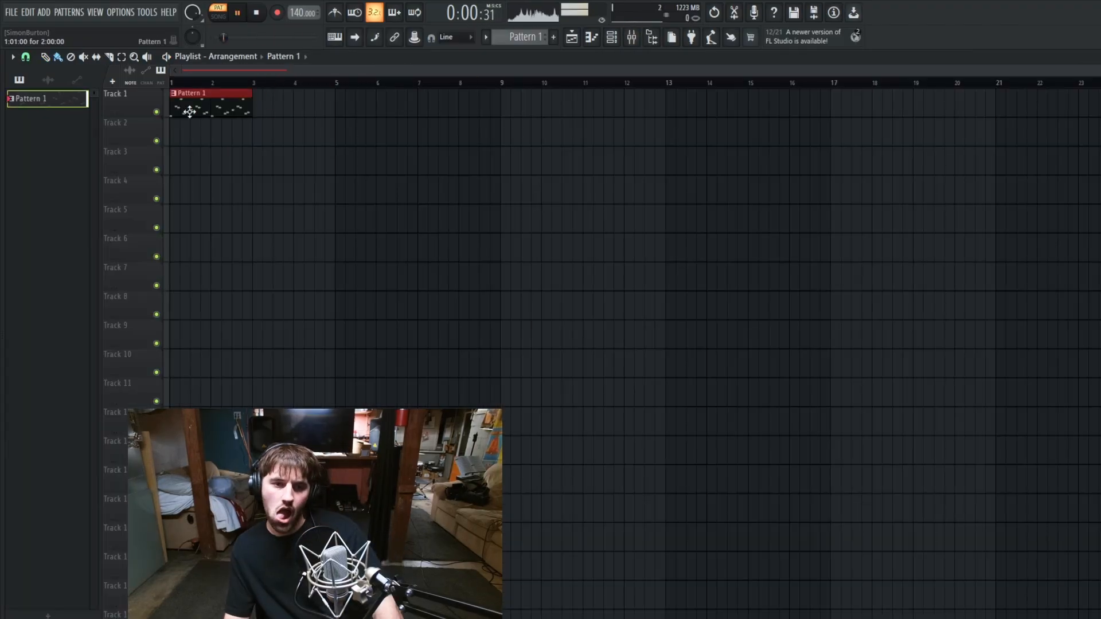
Step: Repeat Pattern 1 on Track 1 up to bar 9, and place a new Pattern 2 on Track 2 across the same bars
{"action": "left_click_drag", "start_coordinate": [255, 106], "coordinate": [493, 106]}
{"action": "left_click", "coordinate": [524, 36]}
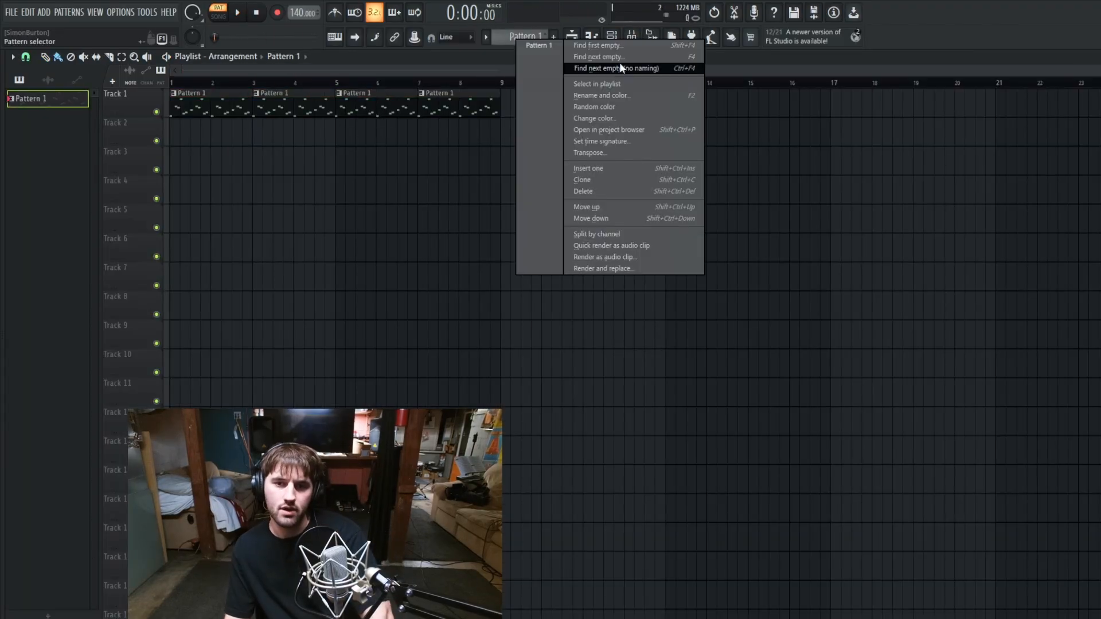
{"action": "left_click", "coordinate": [609, 57]}
{"action": "left_click", "coordinate": [183, 133]}
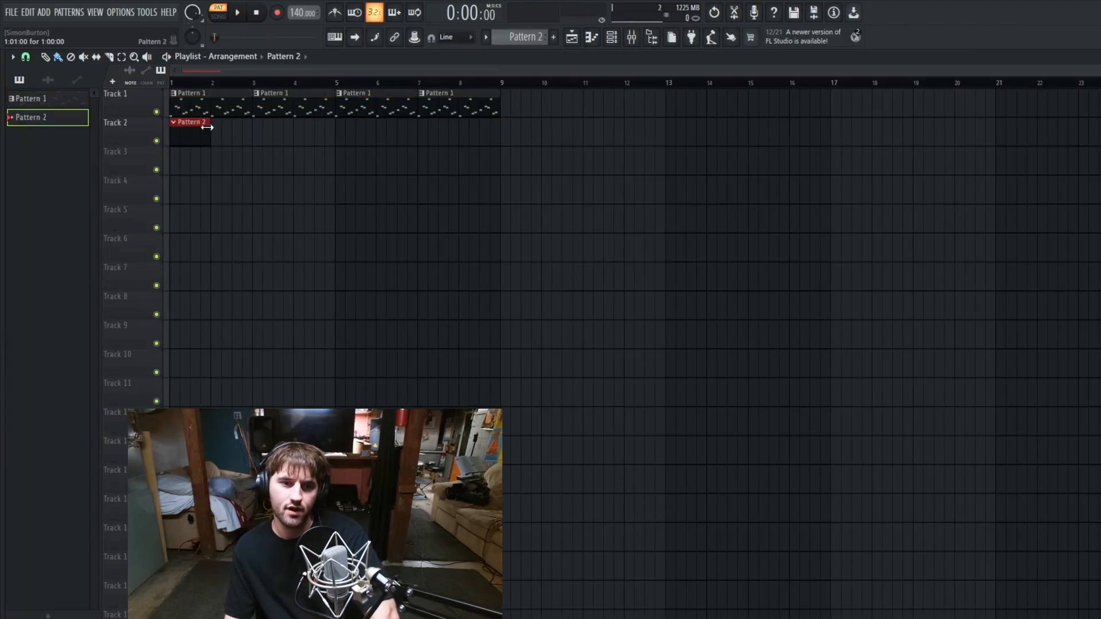
{"action": "left_click_drag", "start_coordinate": [207, 127], "coordinate": [455, 156]}
Step: Show the channel rack and the sample browser for building Pattern 2
{"action": "left_click", "coordinate": [627, 38]}
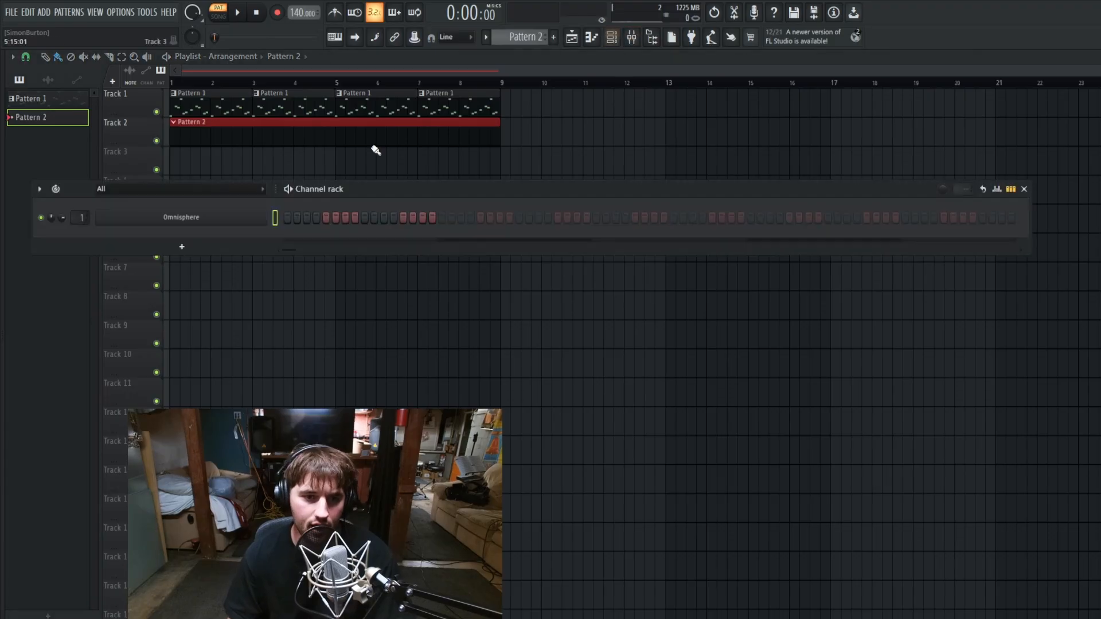
{"action": "left_click", "coordinate": [654, 36]}
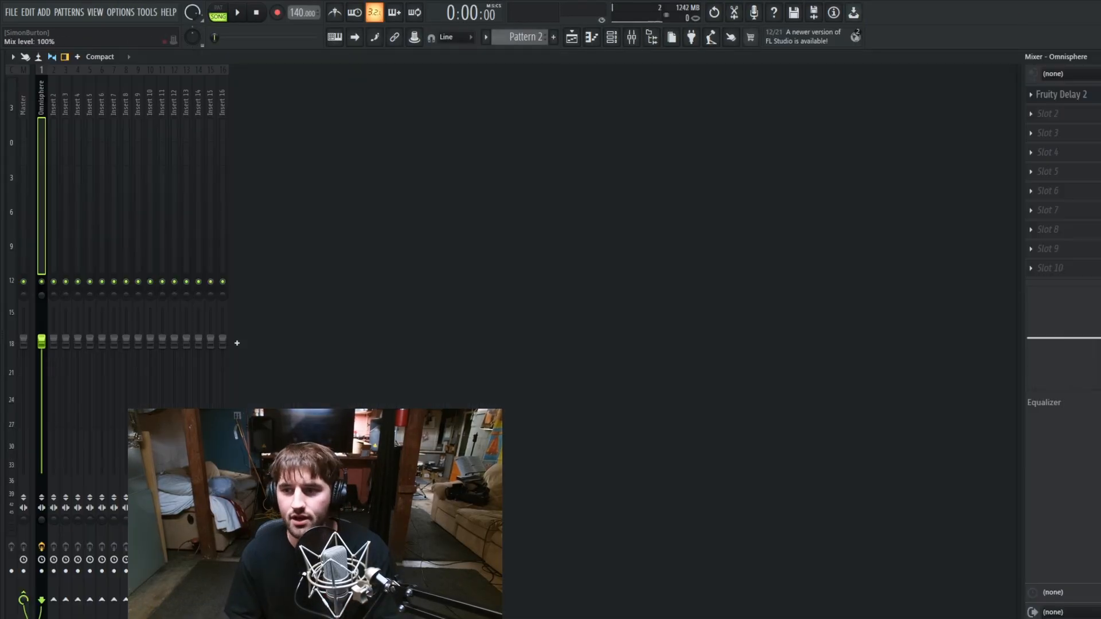
Step: Turn Fruity Delay 2's feedback volume all the way down and create an automation clip for it
{"action": "left_click", "coordinate": [1061, 94]}
{"action": "left_click_drag", "start_coordinate": [183, 211], "coordinate": [183, 247]}
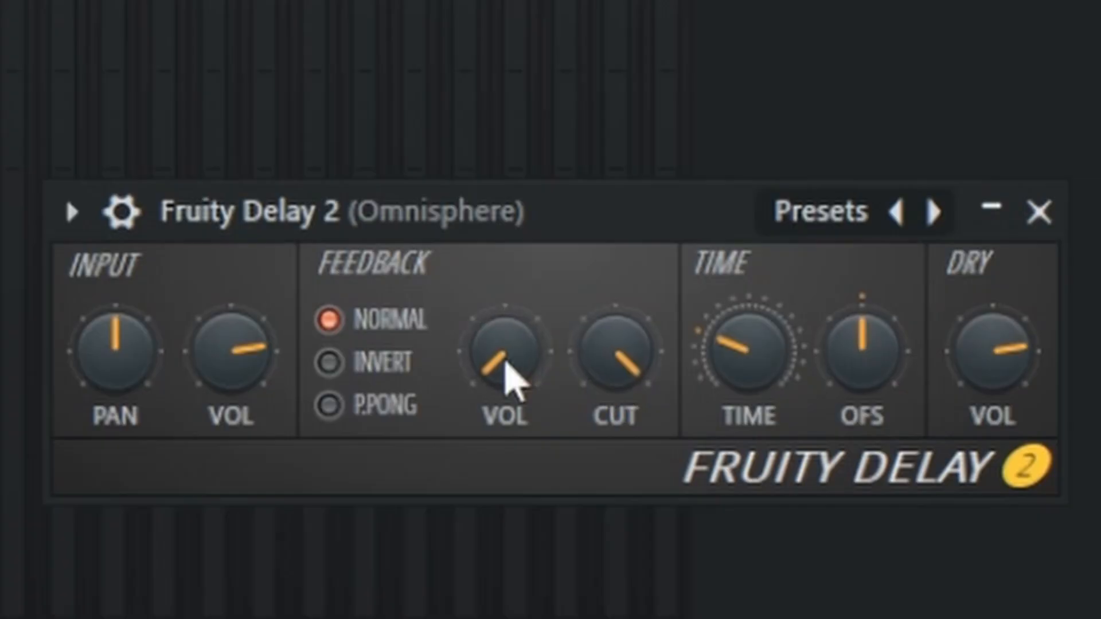
{"action": "right_click", "coordinate": [497, 363]}
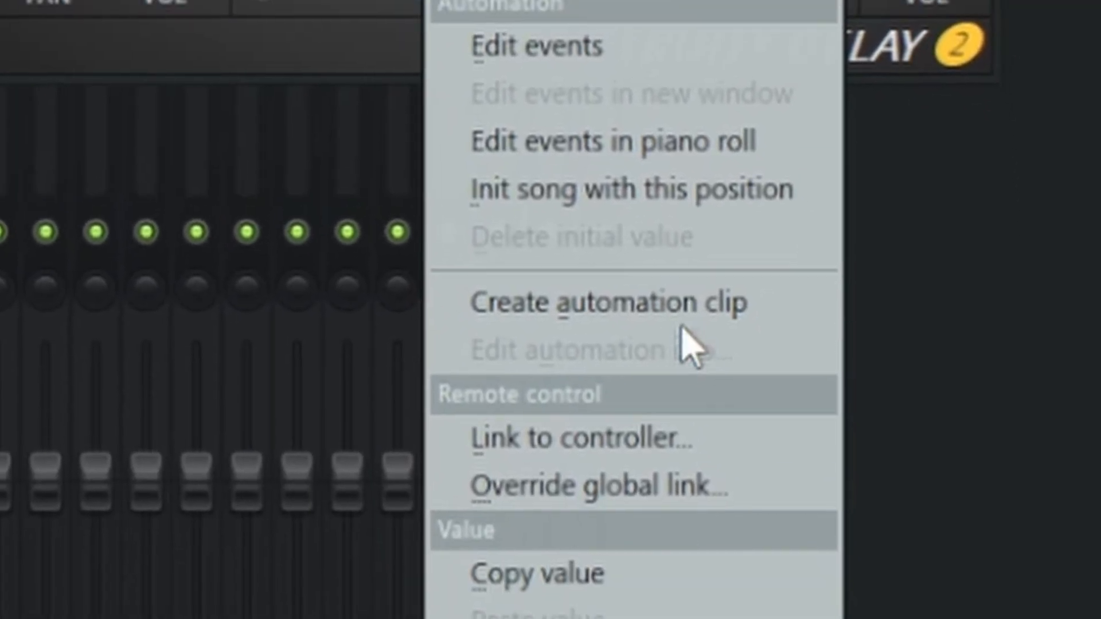
{"action": "left_click", "coordinate": [688, 310]}
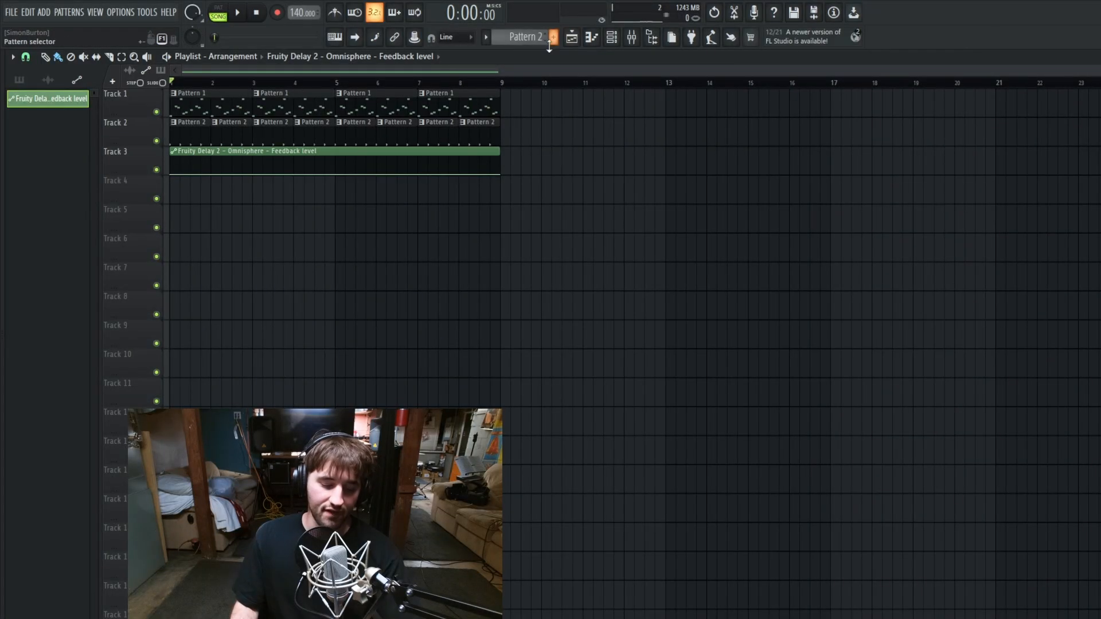
Step: Try adding several control points to the feedback automation clip across bar 1, and undo them
{"action": "scroll", "coordinate": [192, 177], "scroll_direction": "up", "scroll_amount": 4}
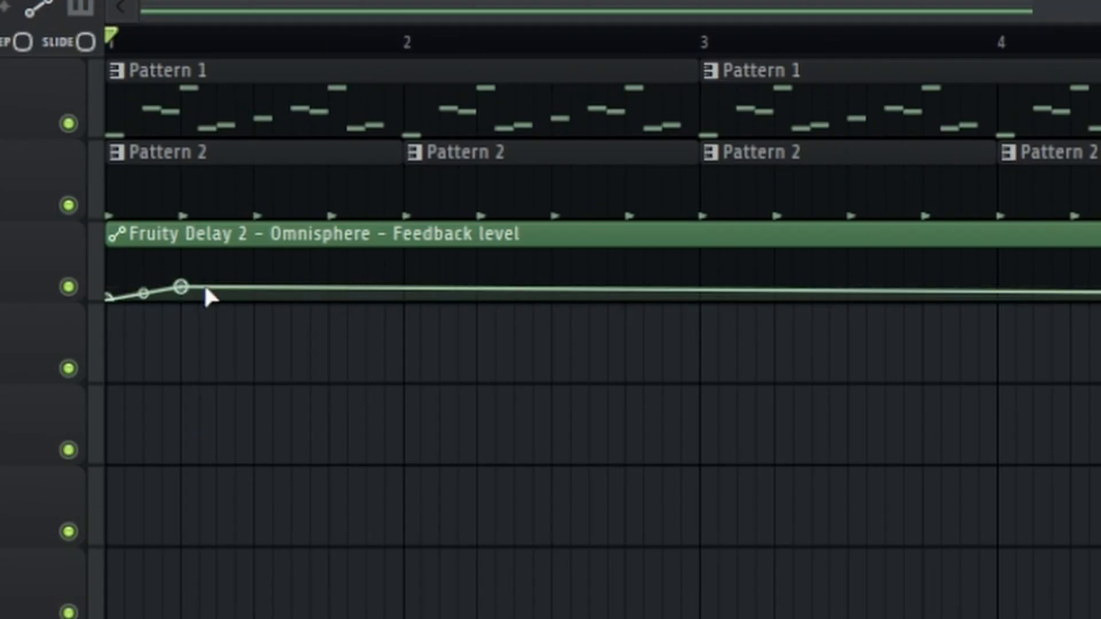
{"action": "right_click", "coordinate": [217, 285]}
{"action": "right_click", "coordinate": [273, 265]}
{"action": "right_click", "coordinate": [349, 272]}
{"action": "right_click", "coordinate": [423, 290]}
{"action": "right_click", "coordinate": [424, 293]}
{"action": "right_click", "coordinate": [333, 401]}
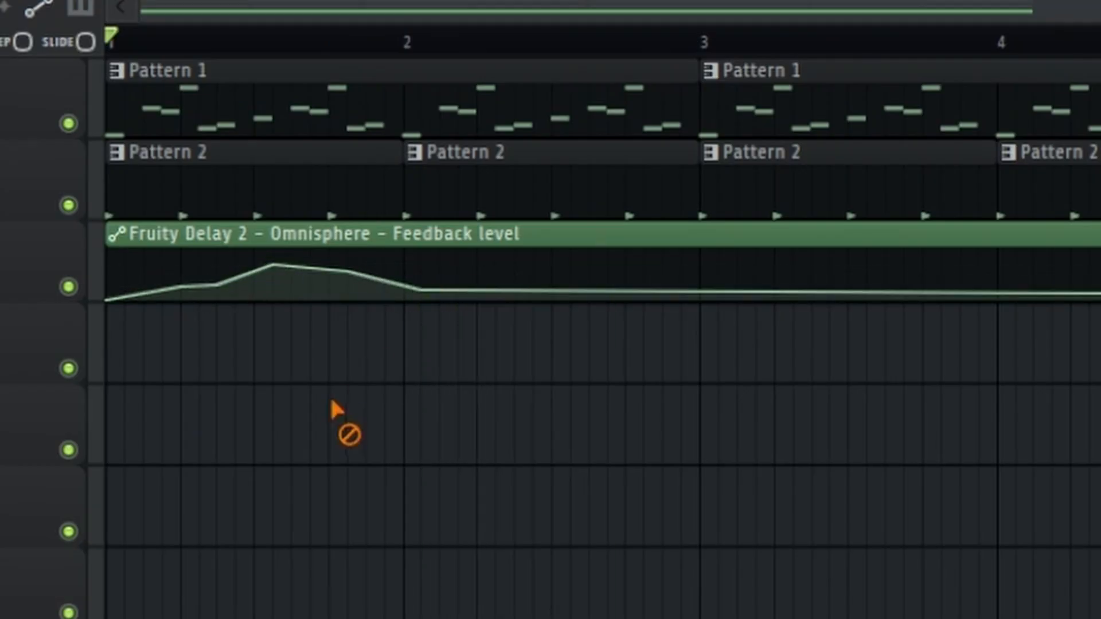
{"action": "key", "text": "ctrl+z"}
{"action": "key", "text": "ctrl+z"}
{"action": "key", "text": "ctrl+z"}
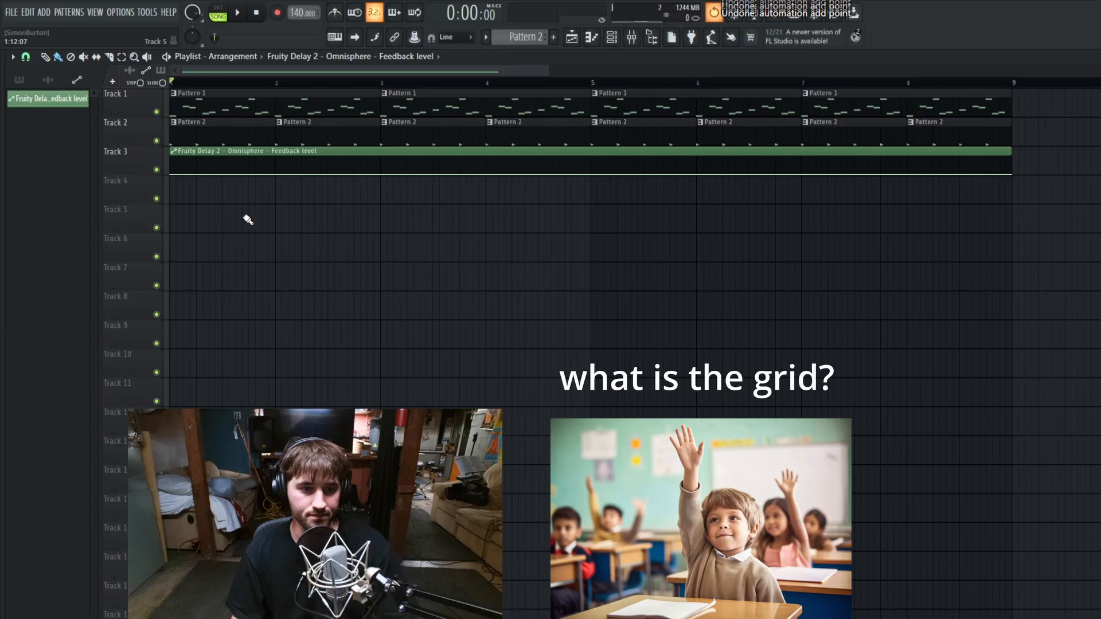
Step: Set the playlist's grid snapping to Cell
{"action": "scroll", "coordinate": [172, 205], "scroll_direction": "up", "scroll_amount": 5}
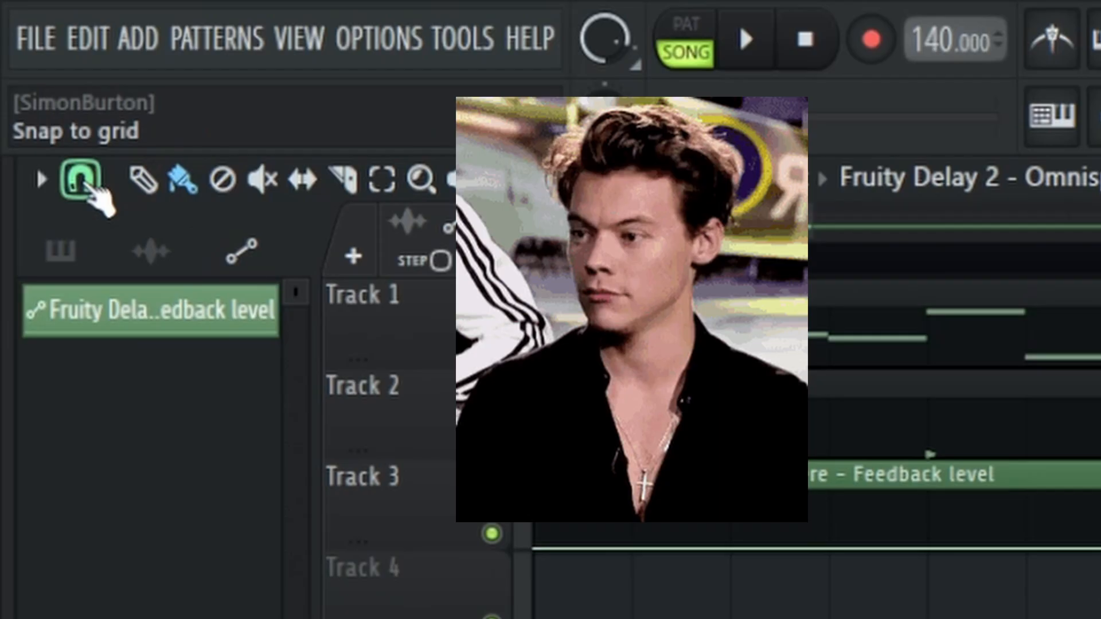
{"action": "left_click", "coordinate": [81, 182]}
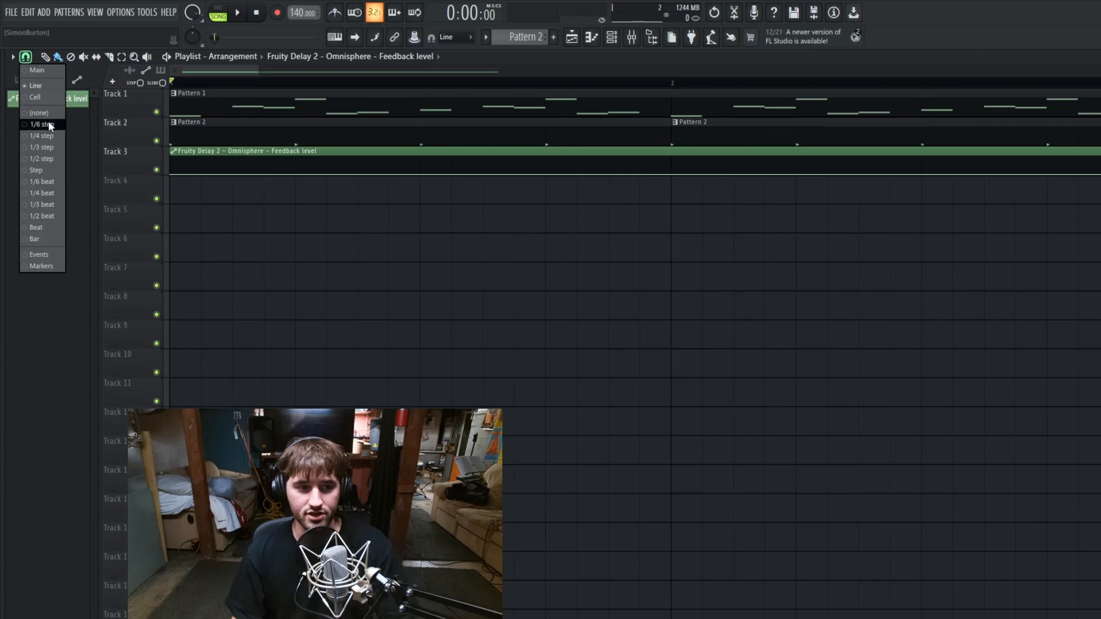
{"action": "left_click", "coordinate": [211, 184]}
{"action": "key", "text": "ctrl+z"}
{"action": "left_click", "coordinate": [26, 57]}
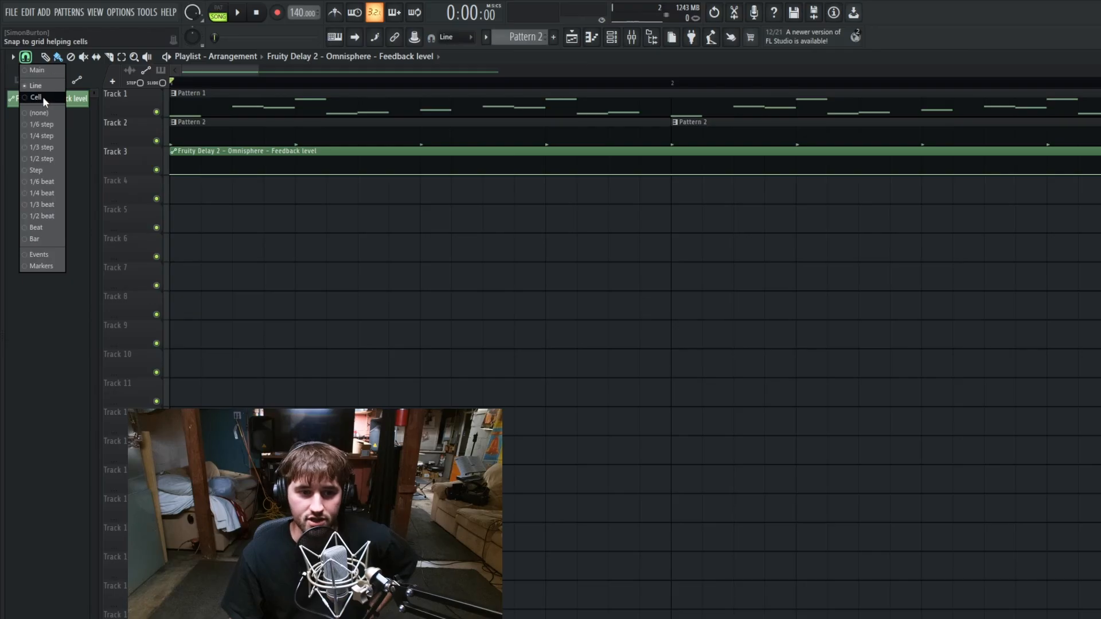
{"action": "left_click", "coordinate": [42, 97]}
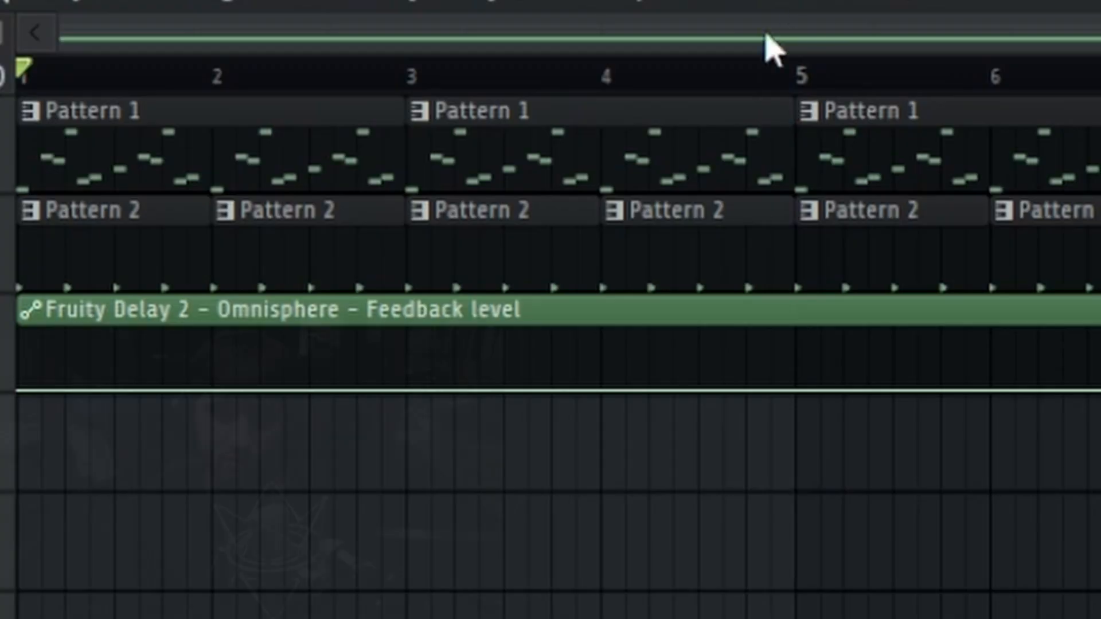
Step: Shape the feedback automation to rise from bar 4 to bar 5, drop to zero, and rise again from bar 8 to bar 9
{"action": "left_click_drag", "start_coordinate": [190, 90], "coordinate": [397, 238]}
{"action": "left_click", "coordinate": [791, 602], "text": "ctrl"}
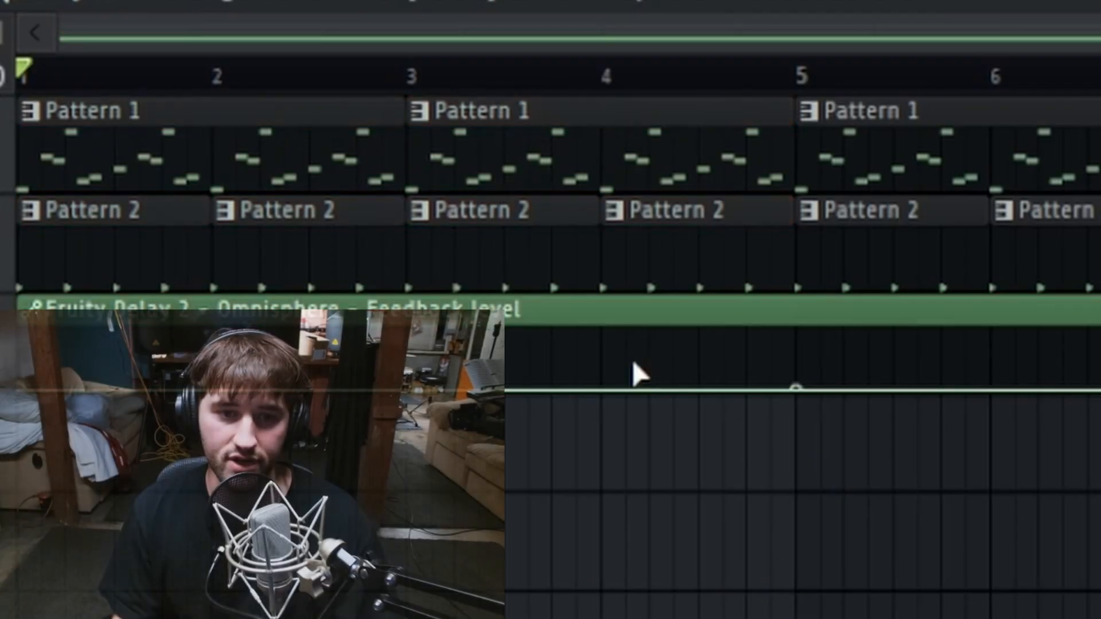
{"action": "right_click", "coordinate": [607, 389]}
{"action": "left_click_drag", "start_coordinate": [802, 376], "coordinate": [821, 312]}
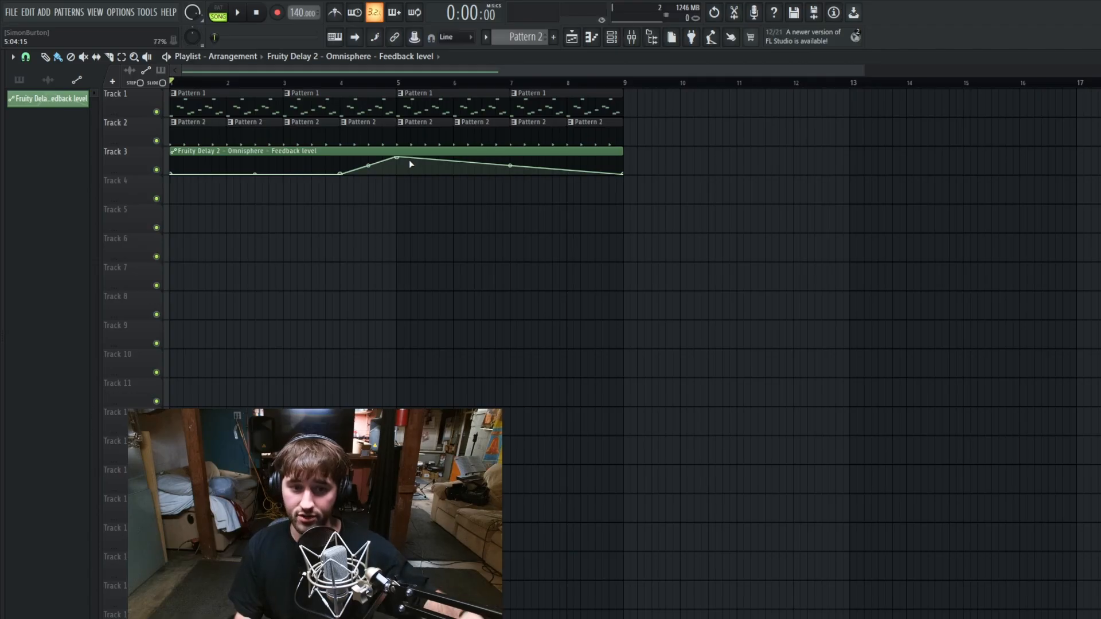
{"action": "left_click_drag", "start_coordinate": [831, 339], "coordinate": [768, 480]}
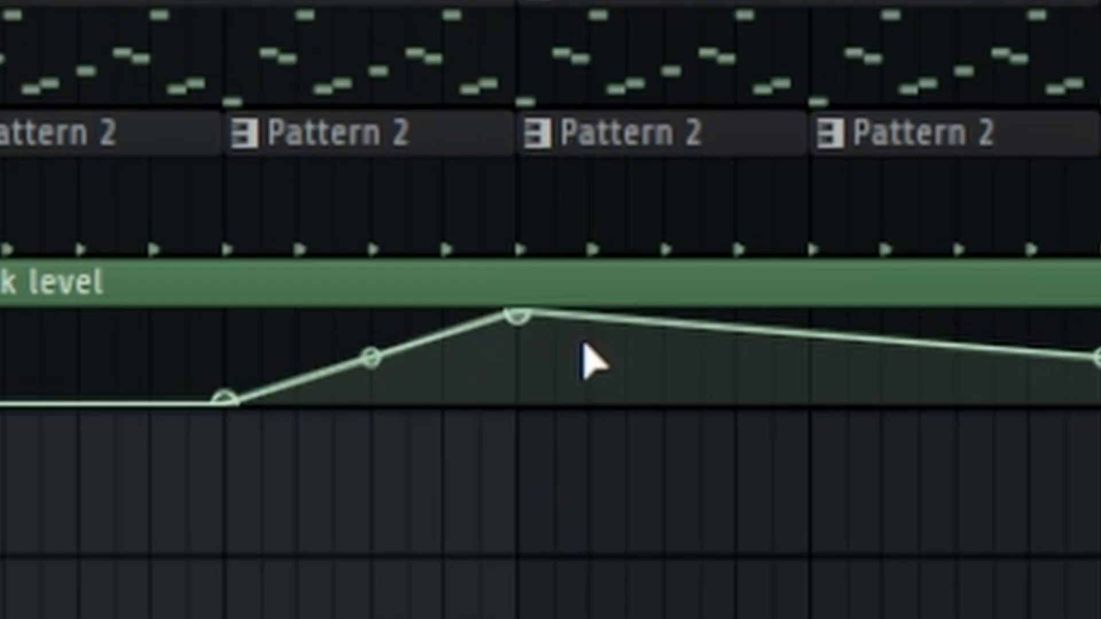
{"action": "left_click_drag", "start_coordinate": [583, 335], "coordinate": [479, 524]}
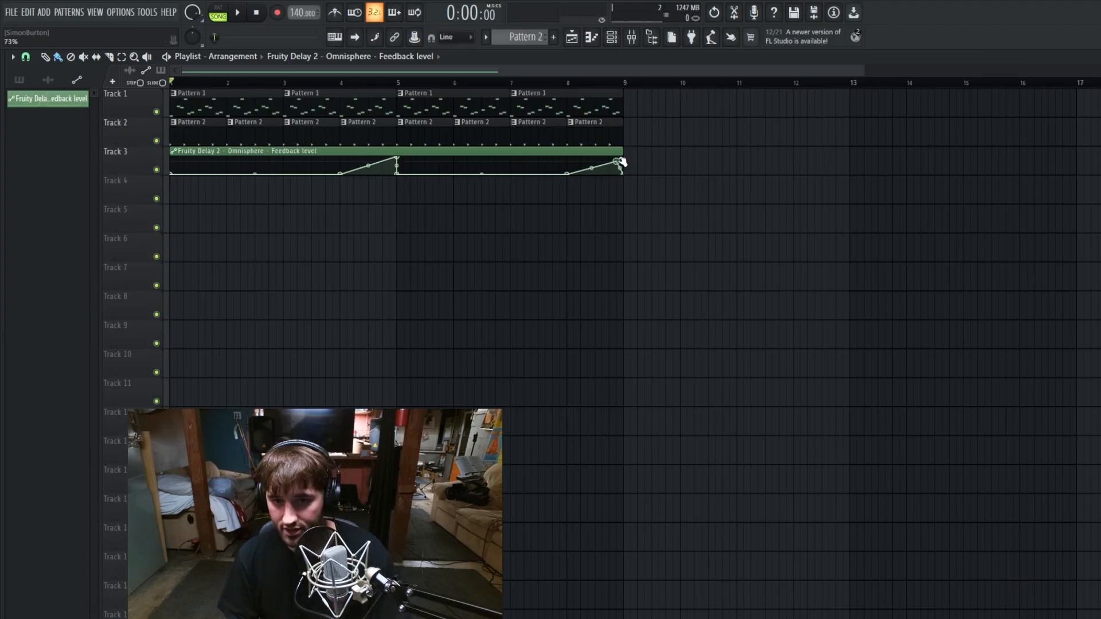
Step: Play the arrangement from the start to hear the feedback automation through the first rise
{"action": "scroll", "coordinate": [162, 241], "scroll_direction": "up", "scroll_amount": 2}
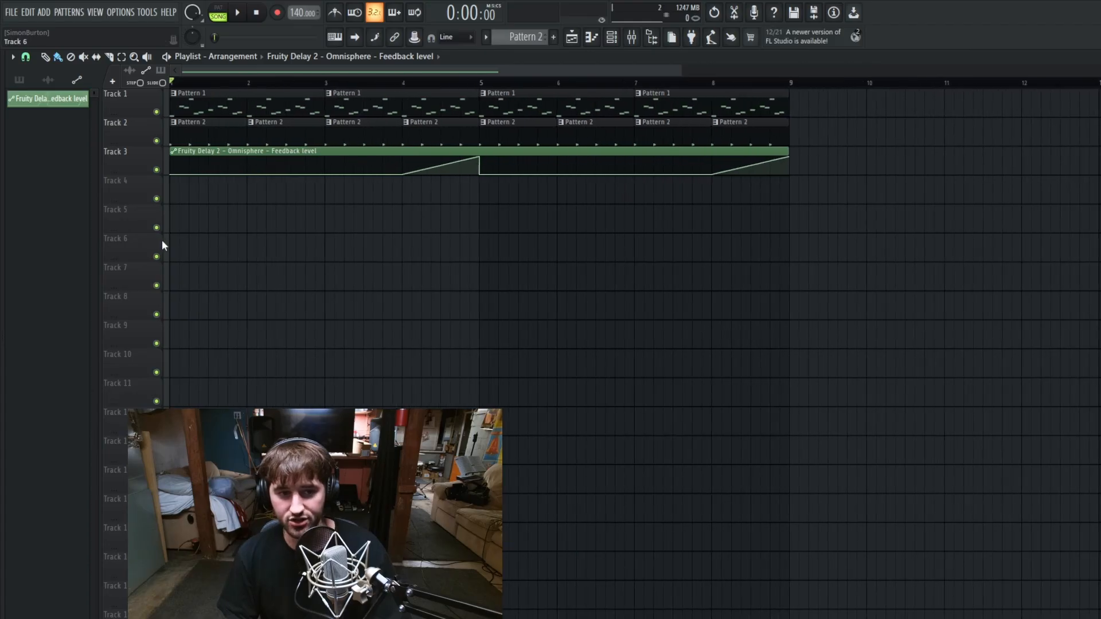
{"action": "scroll", "coordinate": [155, 242], "scroll_direction": "down", "scroll_amount": 5}
{"action": "scroll", "coordinate": [109, 242], "scroll_direction": "up", "scroll_amount": 4}
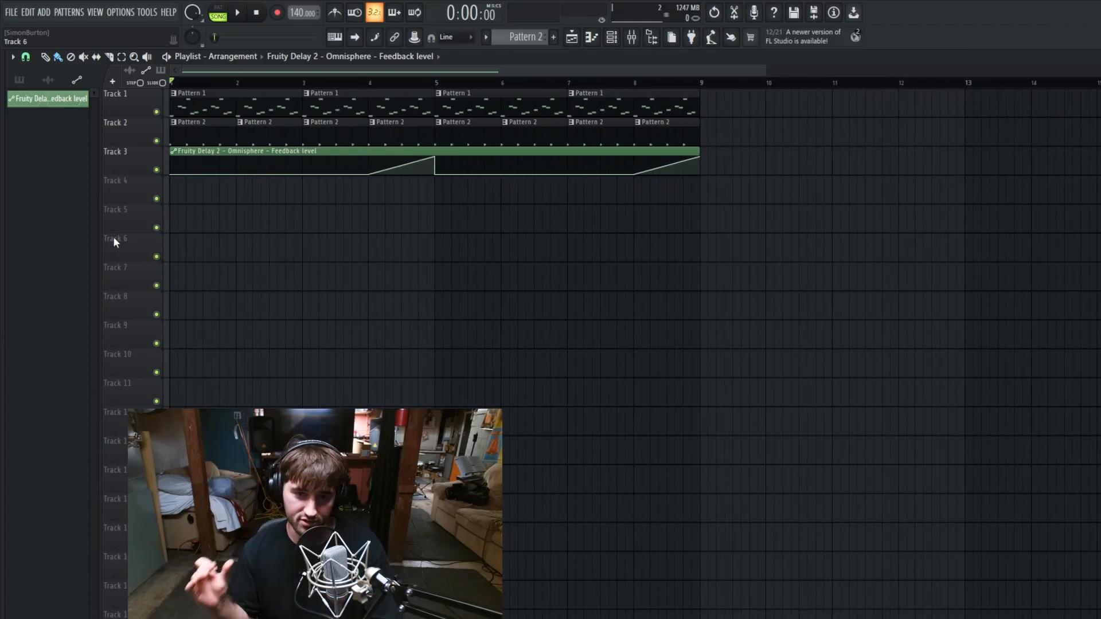
{"action": "key", "text": "space"}
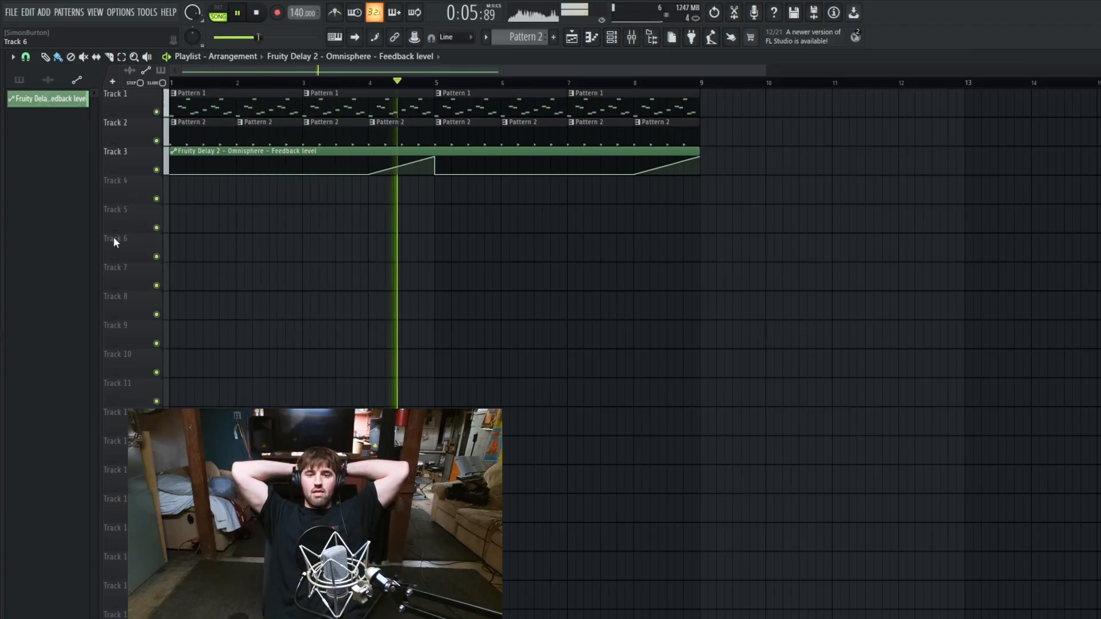
{"action": "key", "text": "space"}
Step: Open the mixer and list the parameters of Omnisphere's ValhallaPlate effect in the project browser
{"action": "left_click", "coordinate": [631, 37]}
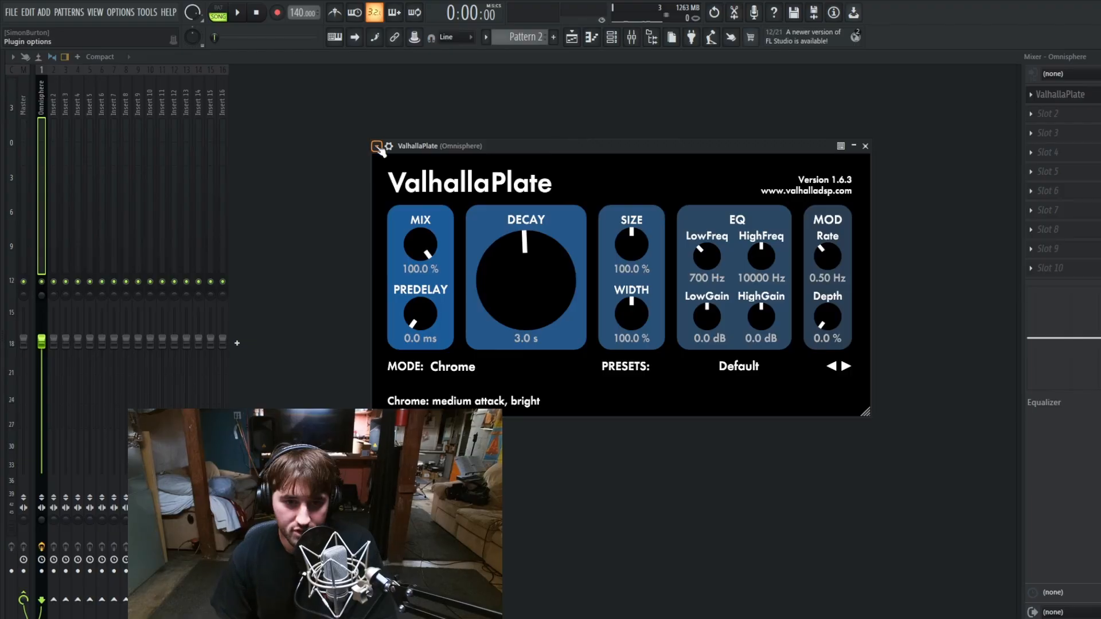
{"action": "left_click", "coordinate": [377, 147]}
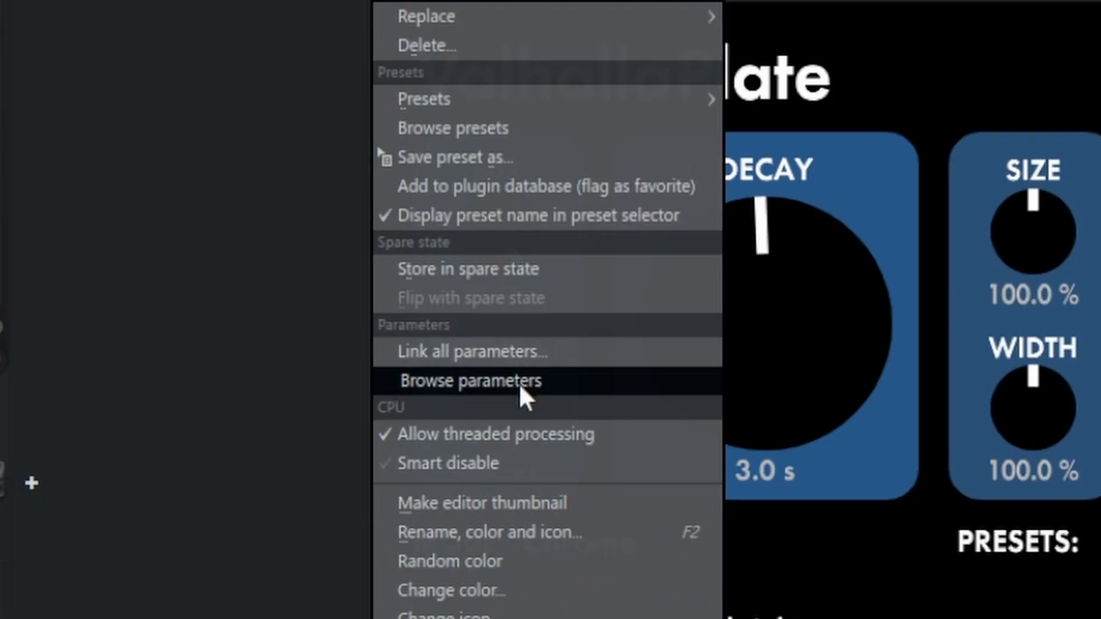
{"action": "left_click", "coordinate": [558, 387]}
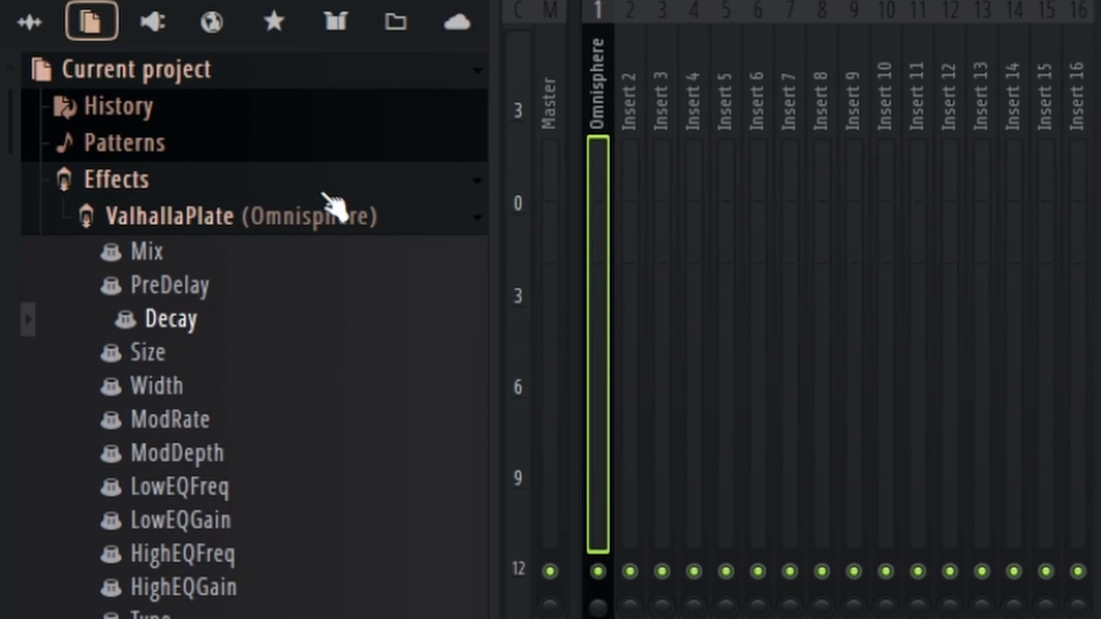
{"action": "scroll", "coordinate": [295, 528], "scroll_direction": "down", "scroll_amount": 12}
{"action": "scroll", "coordinate": [216, 582], "scroll_direction": "up", "scroll_amount": 15}
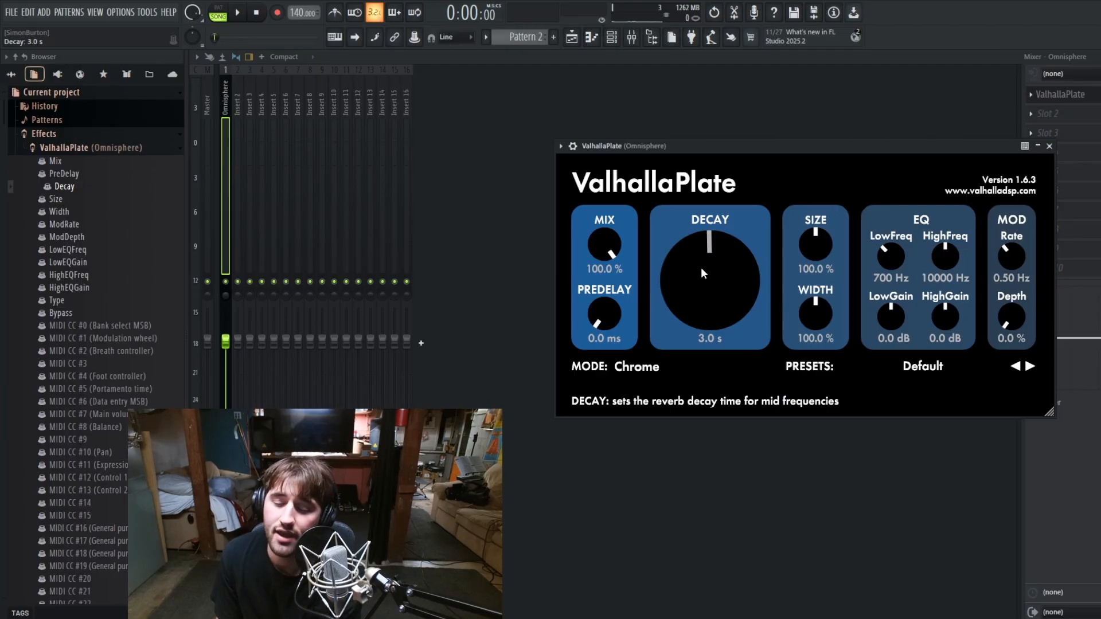
Step: Lower ValhallaPlate's decay to 2.3 s and its mix to 0%, and create an automation clip for the Mix parameter
{"action": "left_click_drag", "start_coordinate": [702, 269], "coordinate": [685, 273]}
{"action": "left_click_drag", "start_coordinate": [611, 245], "coordinate": [601, 271]}
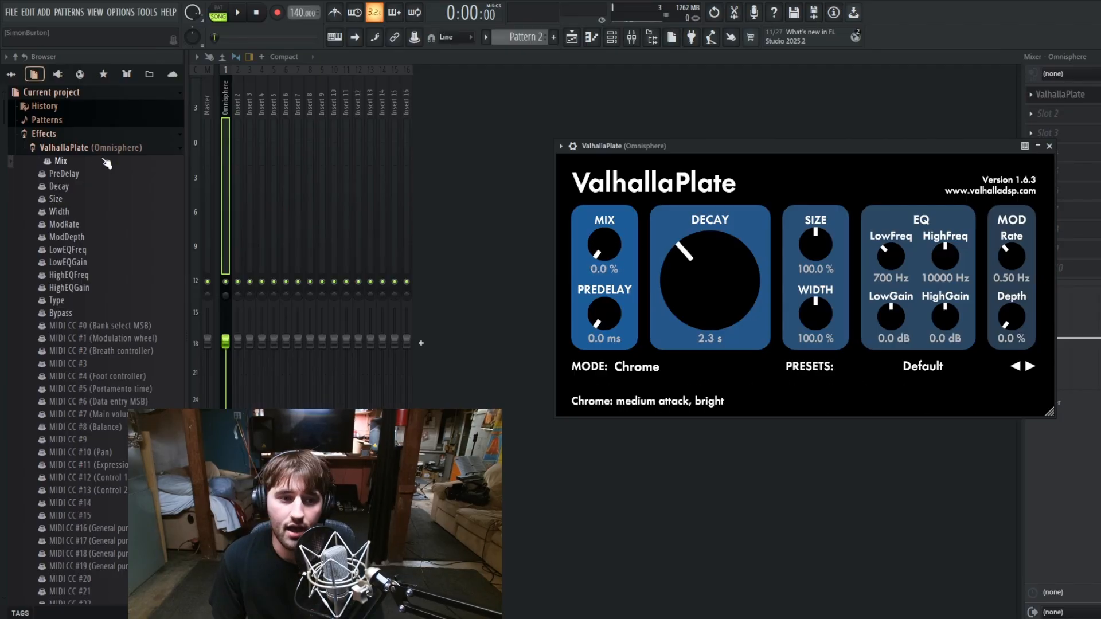
{"action": "right_click", "coordinate": [78, 165]}
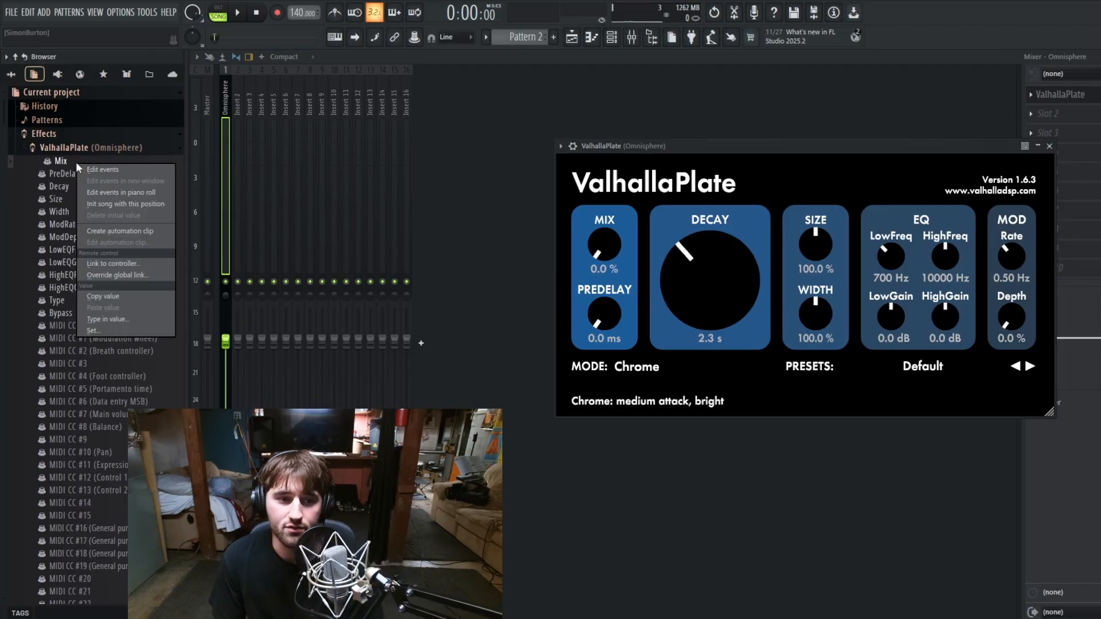
{"action": "left_click", "coordinate": [129, 231]}
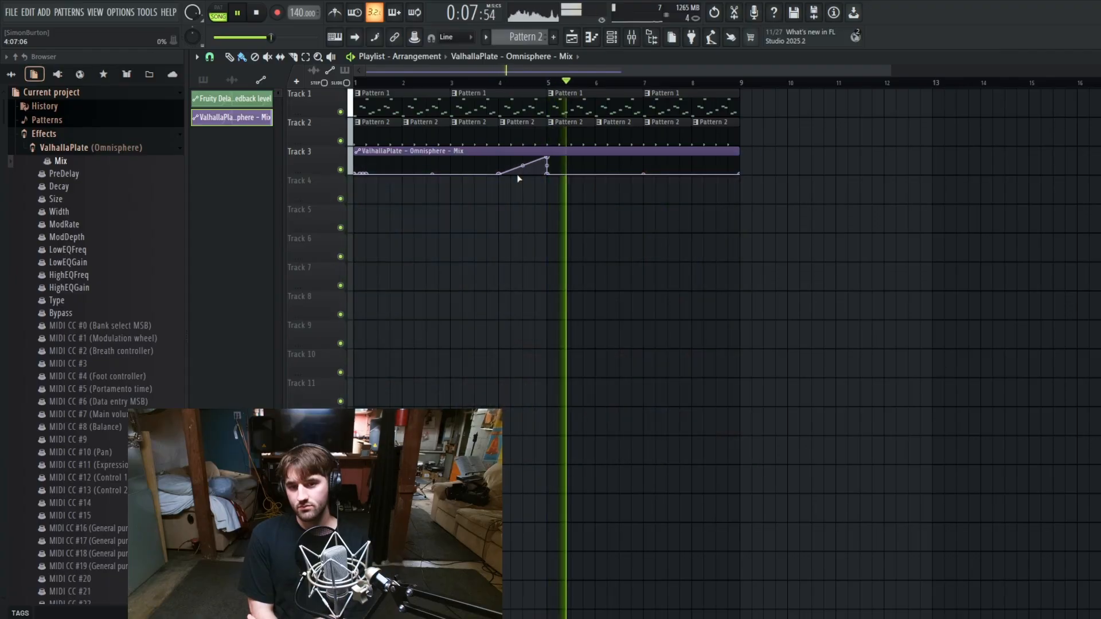
{"action": "key", "text": "space"}
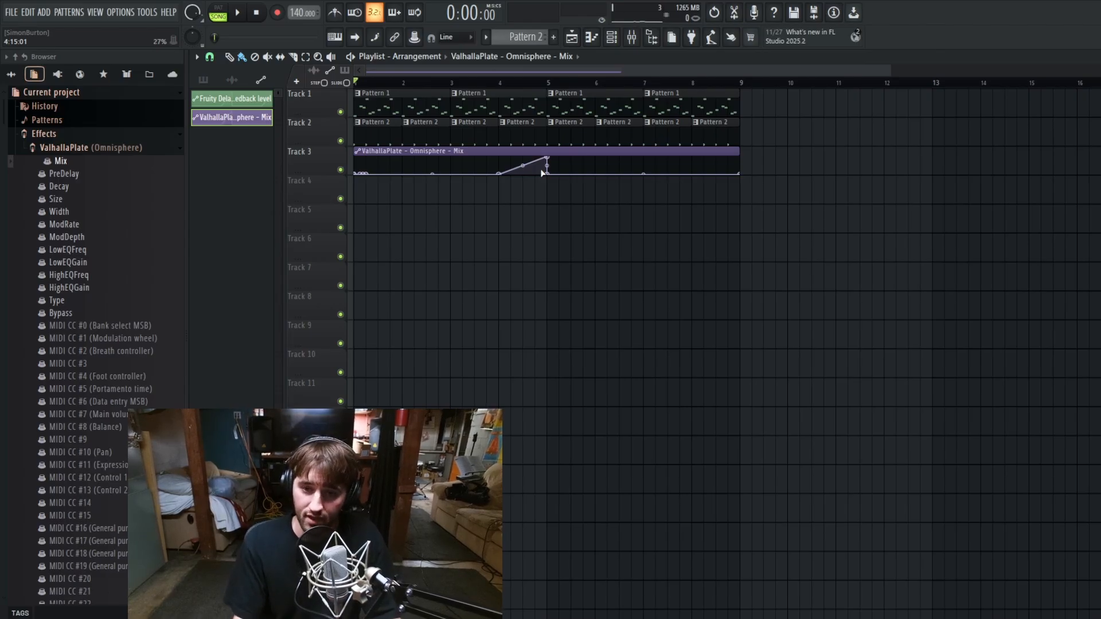
Step: Restore the Mix automation clip on Track 3 and drop its curve to zero until about bar 2.5
{"action": "left_click", "coordinate": [611, 36]}
{"action": "left_click", "coordinate": [611, 37]}
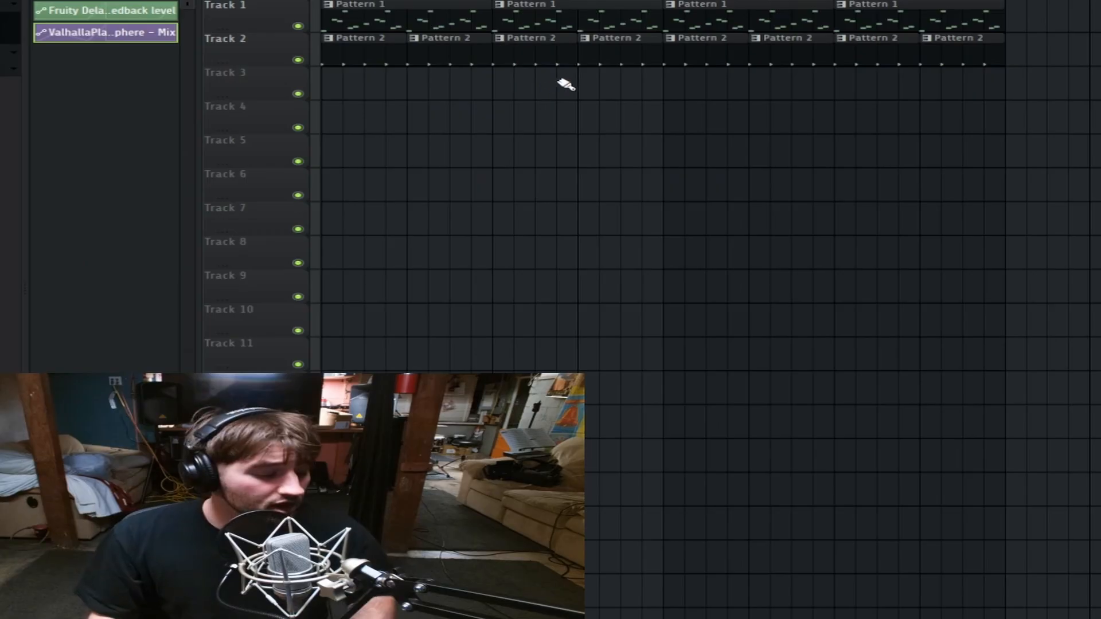
{"action": "key", "text": "ctrl+z"}
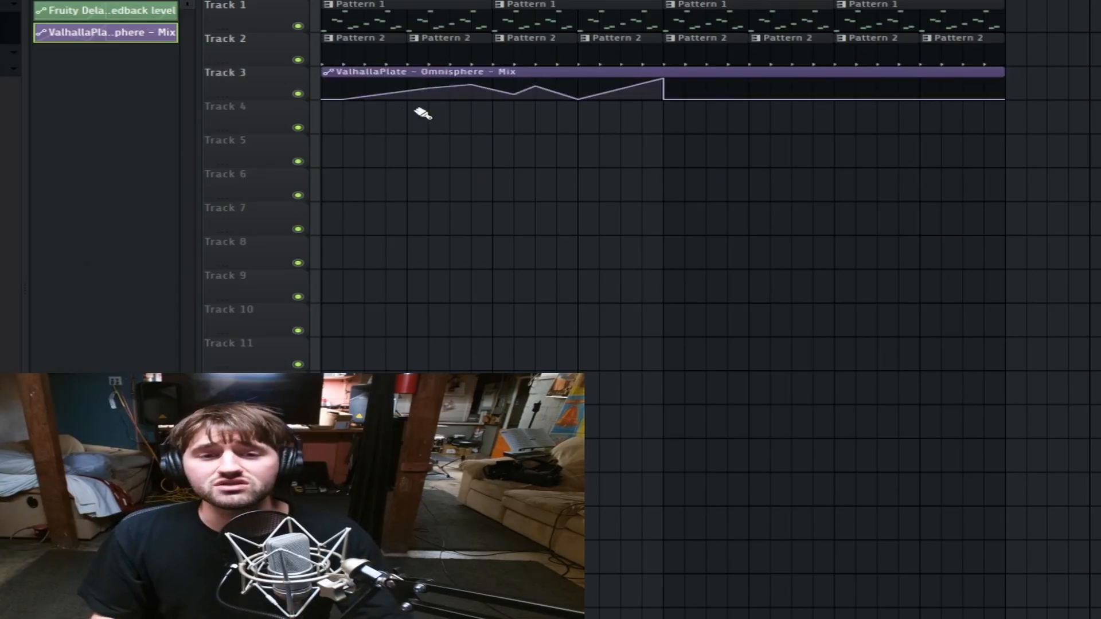
{"action": "left_click_drag", "start_coordinate": [429, 88], "coordinate": [430, 103]}
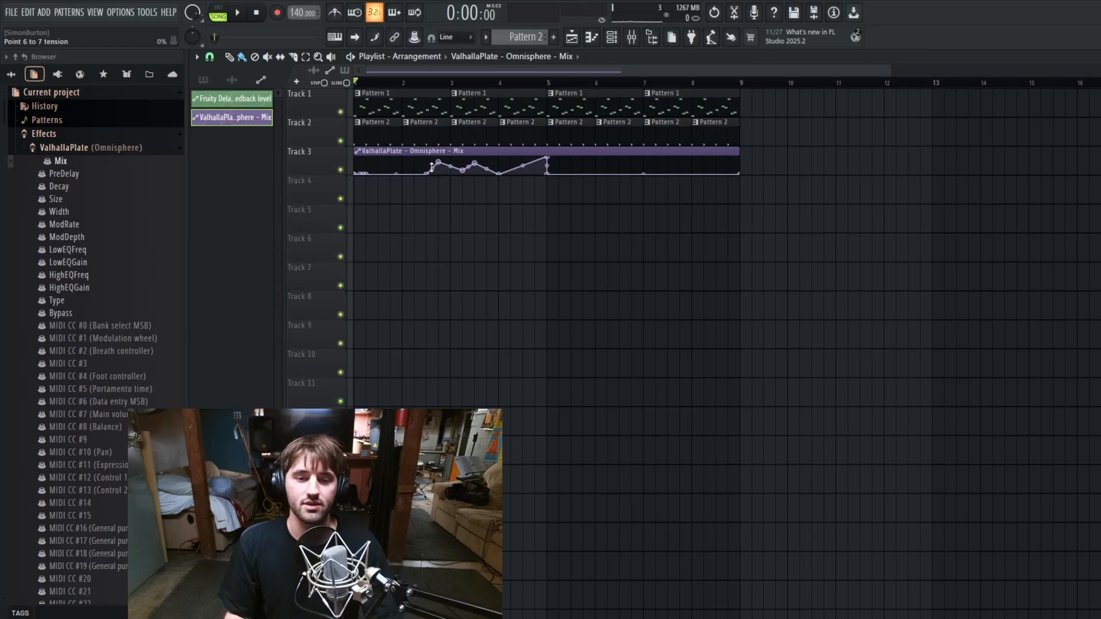
Step: Move the Mix automation clip to start at bar 5 and play the arrangement
{"action": "left_click_drag", "start_coordinate": [415, 150], "coordinate": [577, 165]}
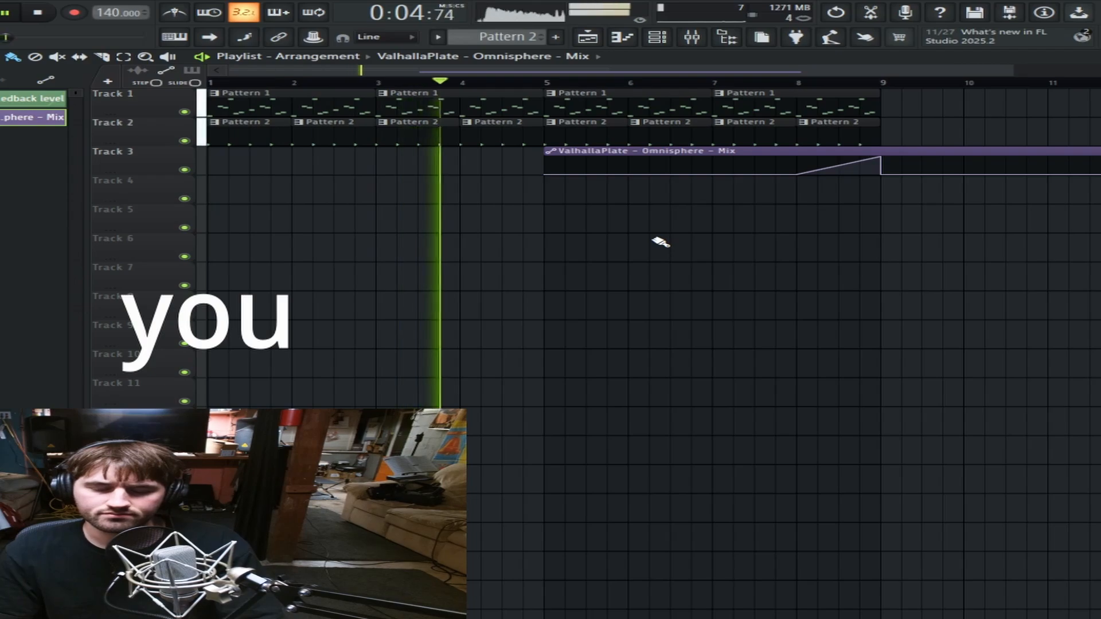
{"action": "key", "text": "space"}
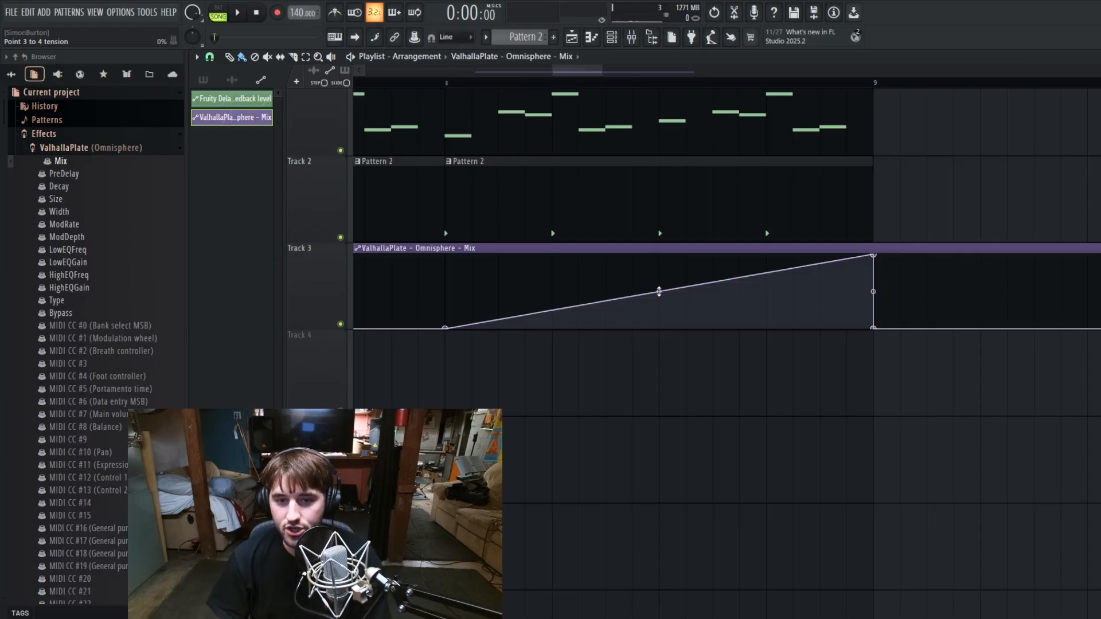
Step: Bend the automation's rise from bar 8 to bar 9 with 100% tension and play it from bar 7
{"action": "left_click_drag", "start_coordinate": [659, 292], "coordinate": [659, 328]}
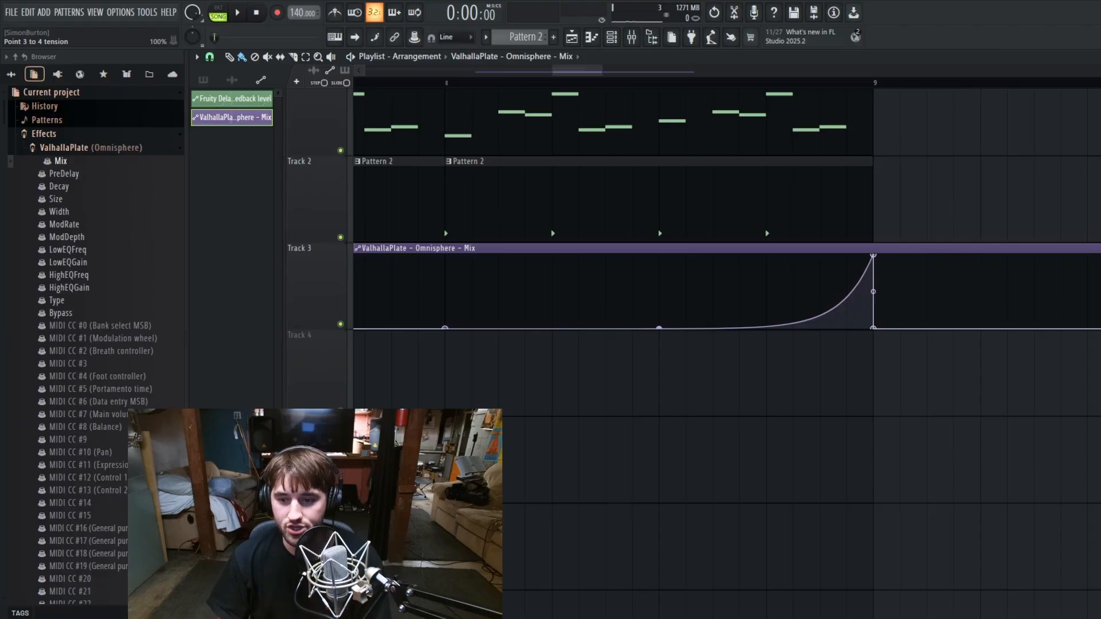
{"action": "scroll", "coordinate": [659, 267], "scroll_direction": "down", "scroll_amount": 2}
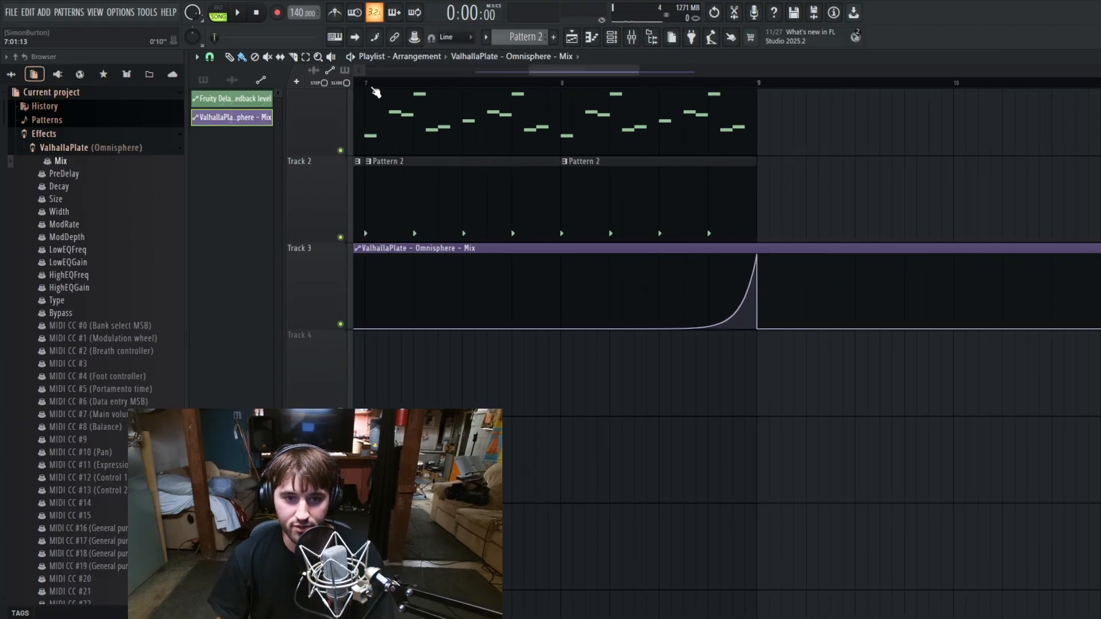
{"action": "left_click", "coordinate": [370, 86]}
{"action": "key", "text": "space"}
Step: Give the Mix automation between bars 4 and 5 a Pulse shape reaching 100% and listen to that section
{"action": "scroll", "coordinate": [518, 150], "scroll_direction": "up", "scroll_amount": 1}
{"action": "scroll", "coordinate": [791, 257], "scroll_direction": "down", "scroll_amount": 5}
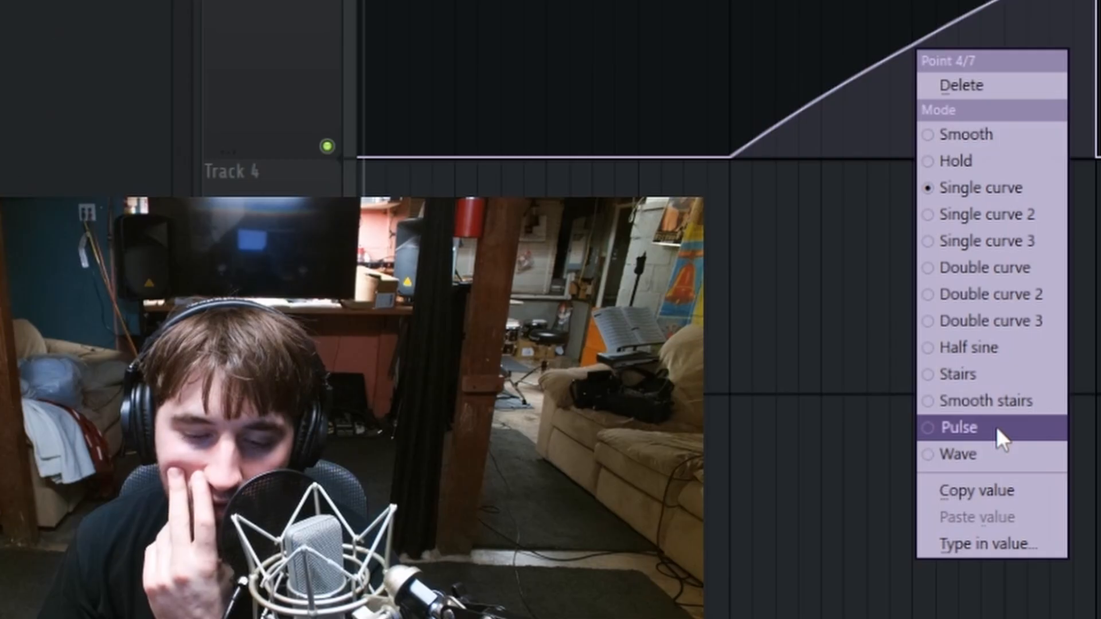
{"action": "left_click", "coordinate": [999, 429]}
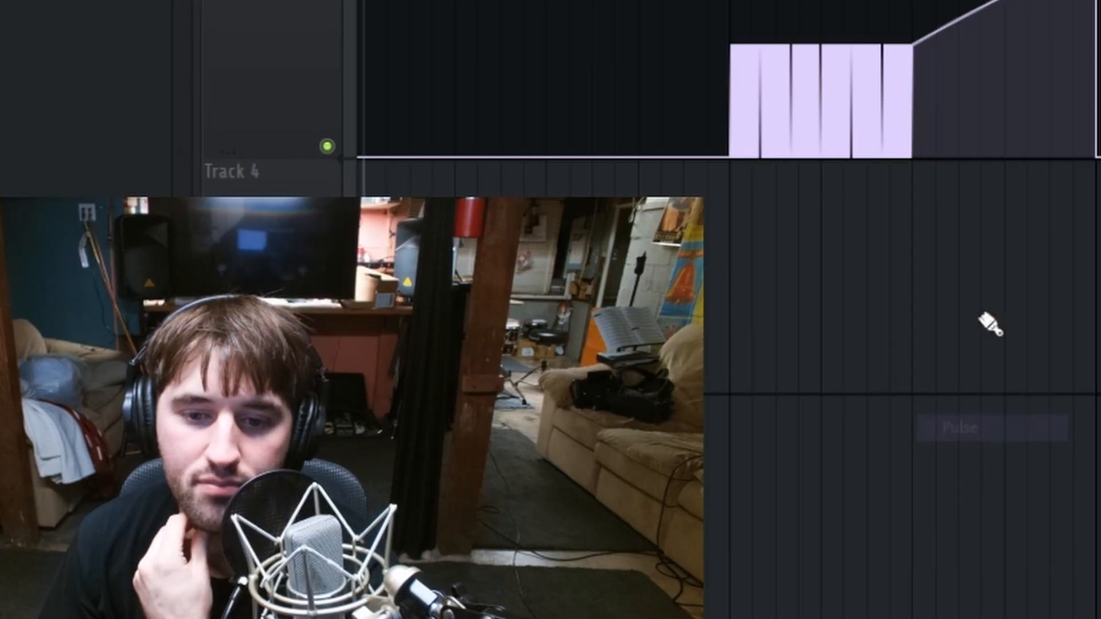
{"action": "left_click_drag", "start_coordinate": [911, 43], "coordinate": [1014, 2]}
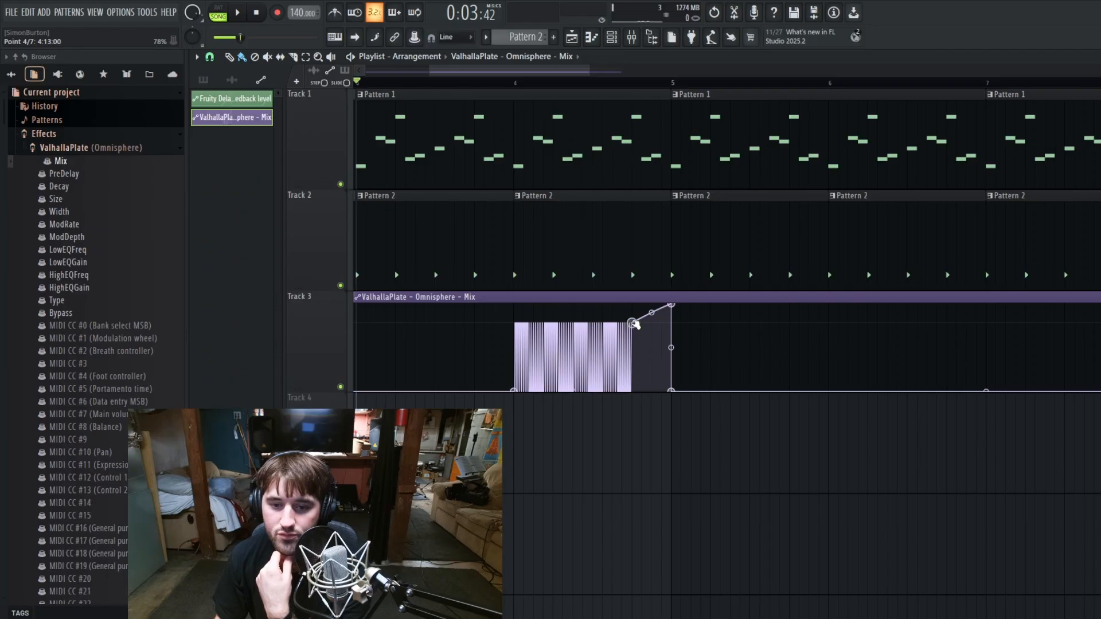
{"action": "mouse_move", "coordinate": [634, 324]}
{"action": "left_mouse_down"}
{"action": "mouse_move", "coordinate": [639, 313]}
{"action": "mouse_move", "coordinate": [630, 316]}
{"action": "left_mouse_up"}
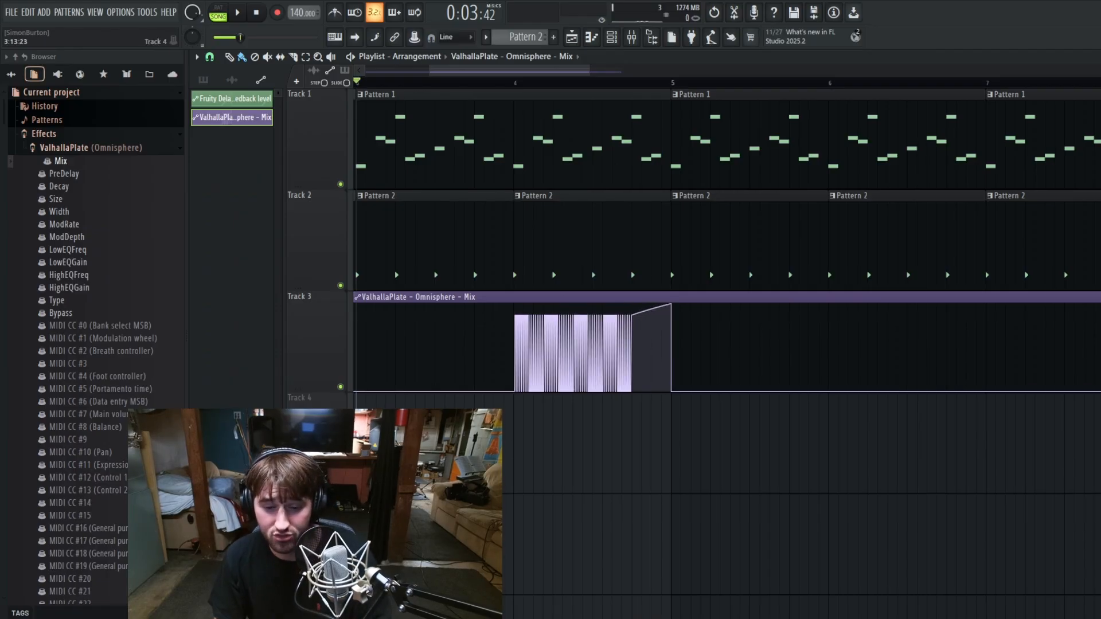
{"action": "scroll", "coordinate": [516, 446], "scroll_direction": "up", "scroll_amount": 4}
{"action": "scroll", "coordinate": [602, 465], "scroll_direction": "up", "scroll_amount": 2}
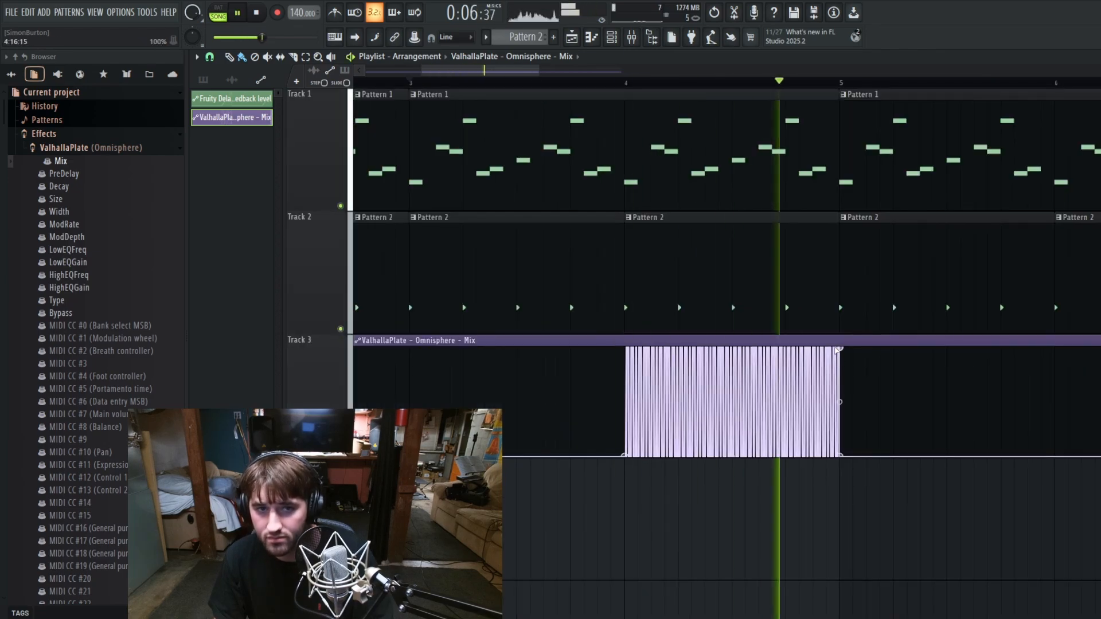
{"action": "key", "text": "space"}
Step: Check ValhallaPlate's mix knob on the Omnisphere mixer track and return to the playlist
{"action": "left_click", "coordinate": [641, 39]}
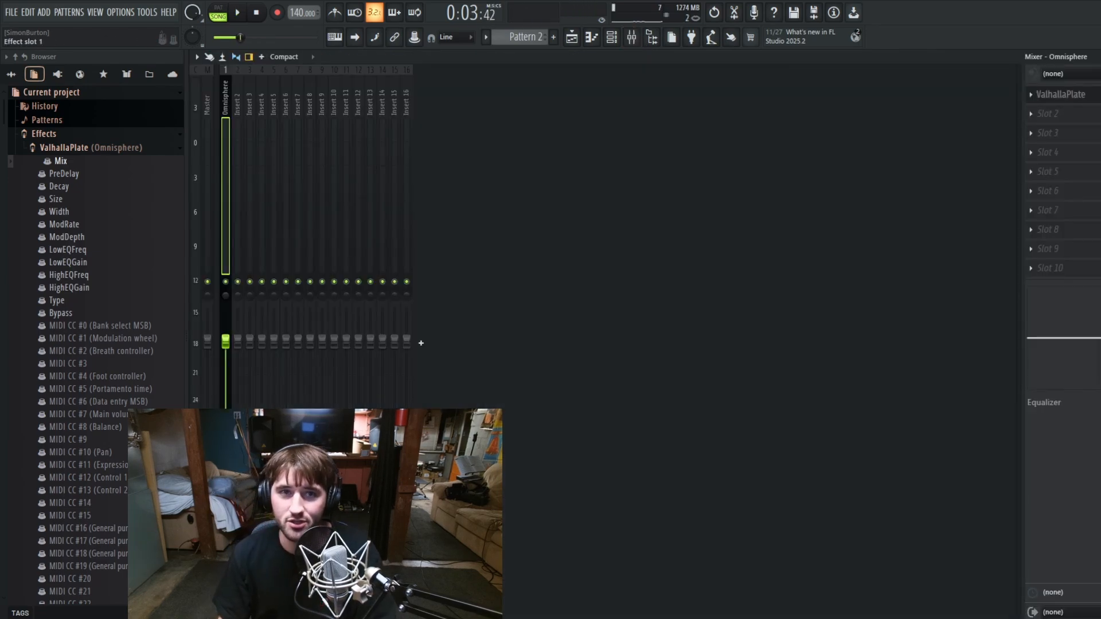
{"action": "left_click", "coordinate": [1081, 96]}
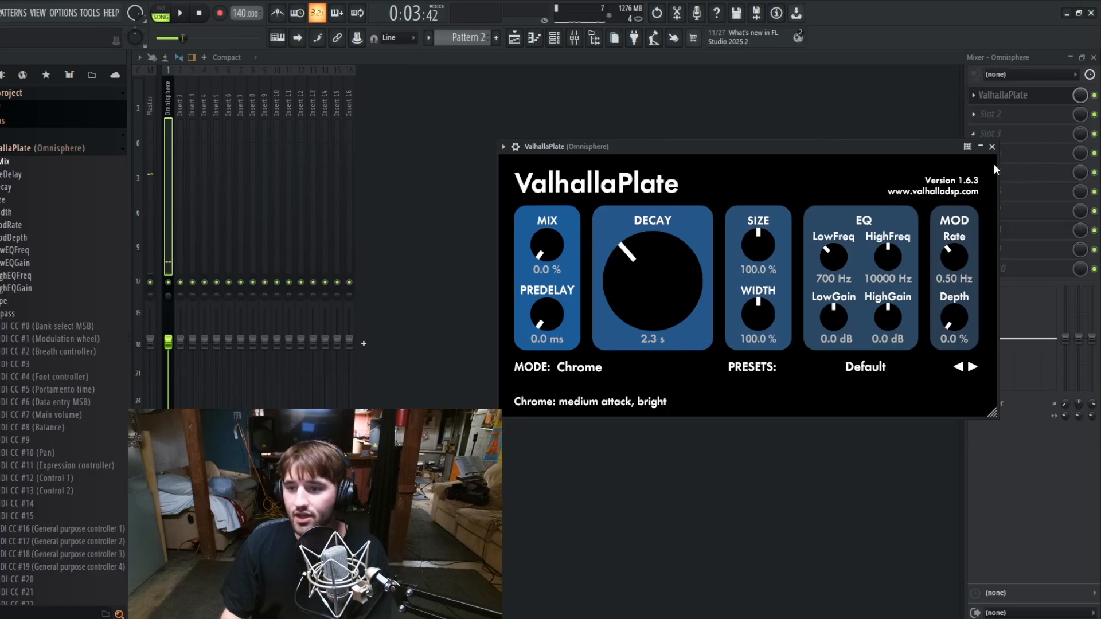
{"action": "left_click", "coordinate": [992, 147]}
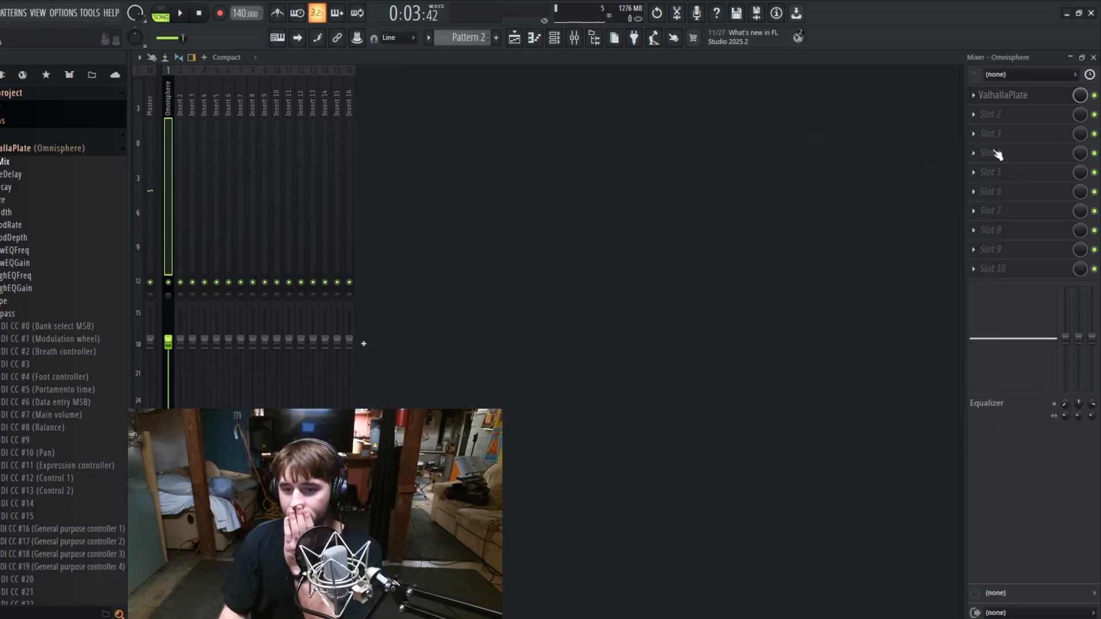
{"action": "key", "text": "F5"}
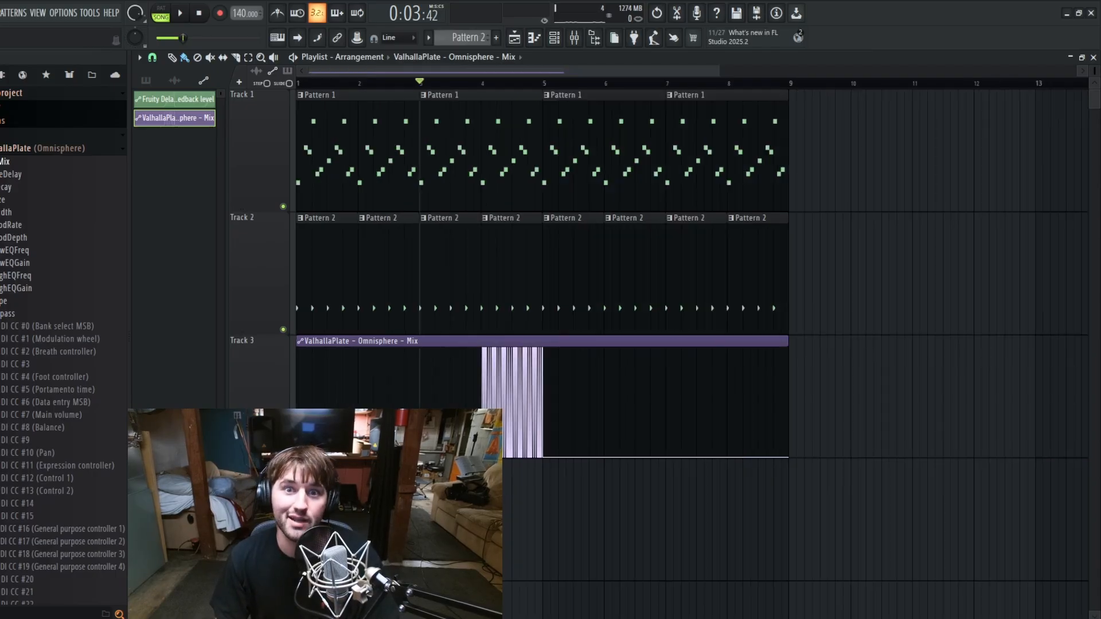
Step: Set the automation point midway through bar 4 to Pulse mode and move it to about bar 4.25 at 74%
{"action": "scroll", "coordinate": [535, 474], "scroll_direction": "up", "scroll_amount": 3}
{"action": "scroll", "coordinate": [535, 474], "scroll_direction": "down", "scroll_amount": 5}
{"action": "right_click", "coordinate": [550, 374]}
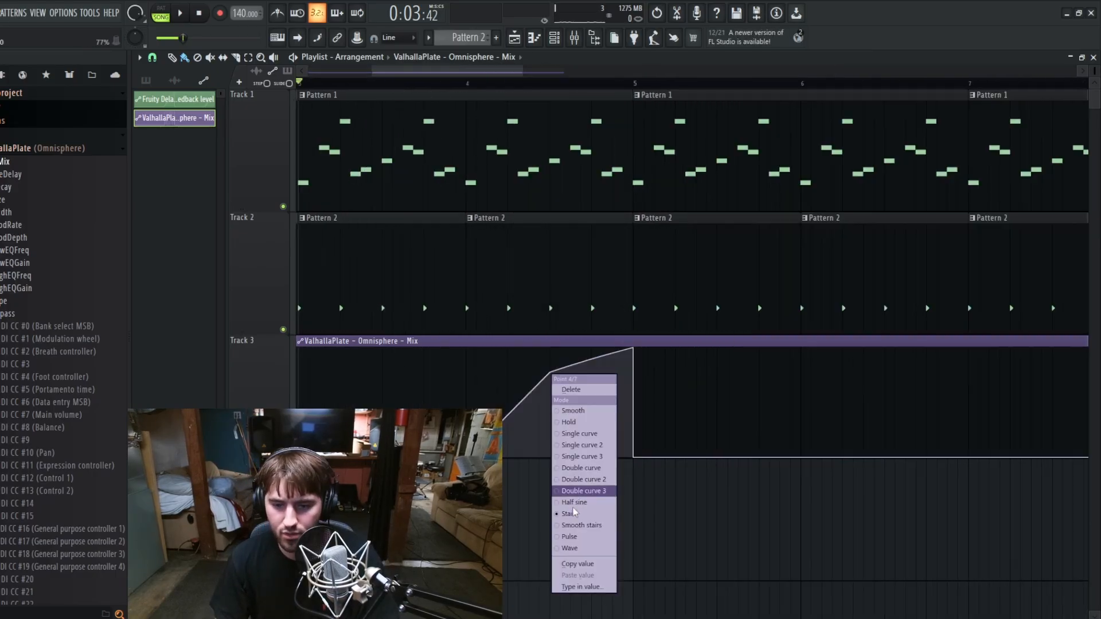
{"action": "left_click", "coordinate": [589, 537]}
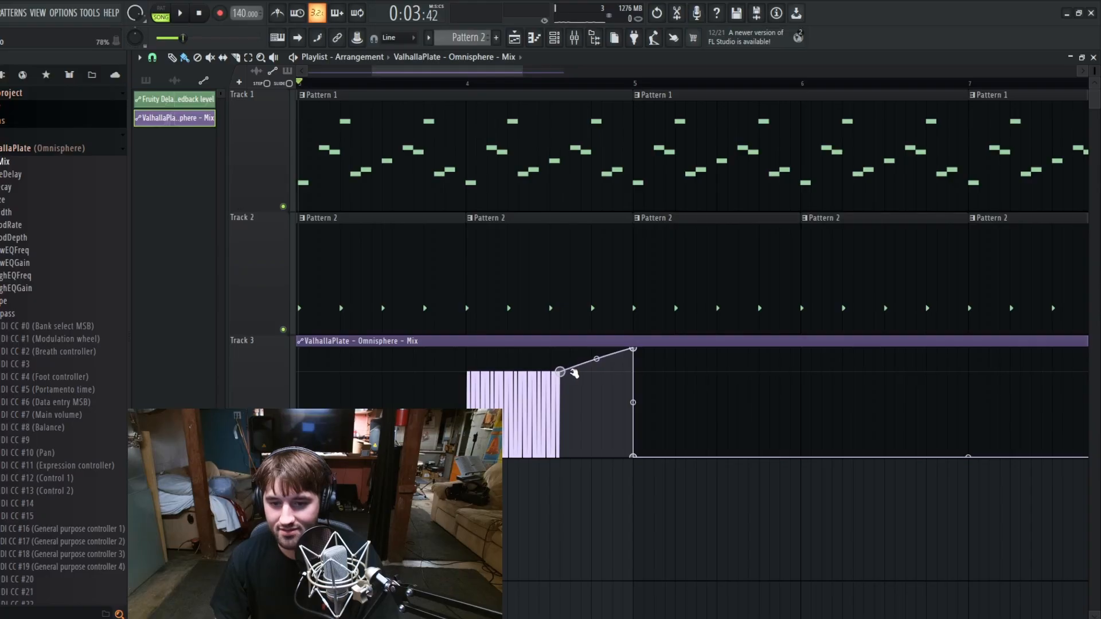
{"action": "left_click_drag", "start_coordinate": [573, 373], "coordinate": [518, 378]}
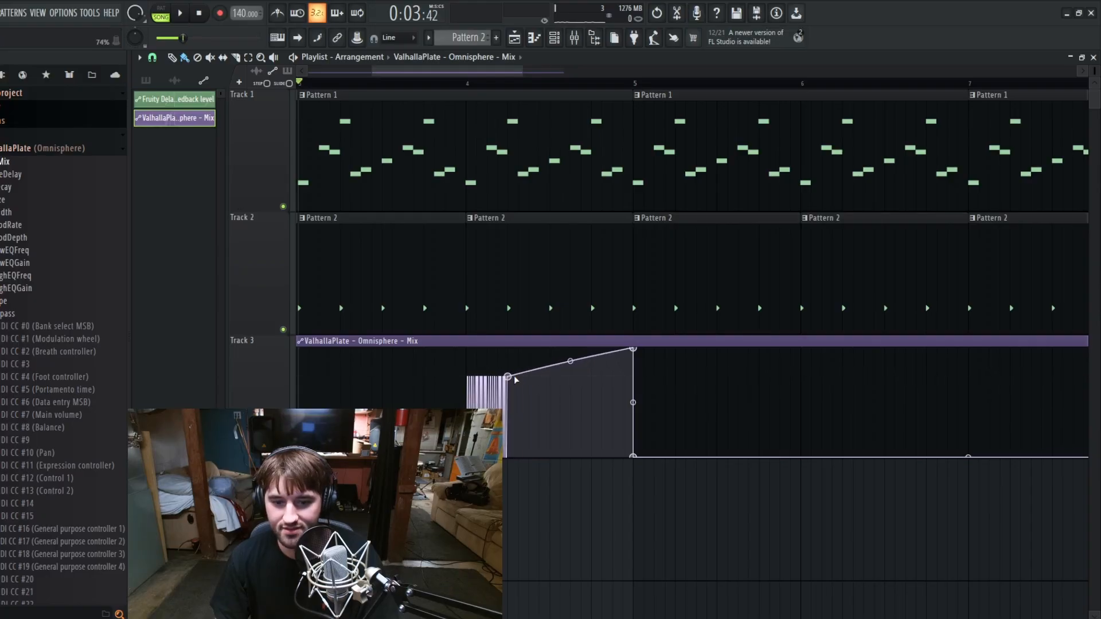
Step: Add alternating low and high points after the pulse section so the Mix automation zigzags up to bar 5
{"action": "right_click", "coordinate": [541, 455]}
{"action": "right_click", "coordinate": [541, 456]}
{"action": "left_click", "coordinate": [573, 430]}
{"action": "right_click", "coordinate": [569, 371]}
{"action": "right_click", "coordinate": [568, 424]}
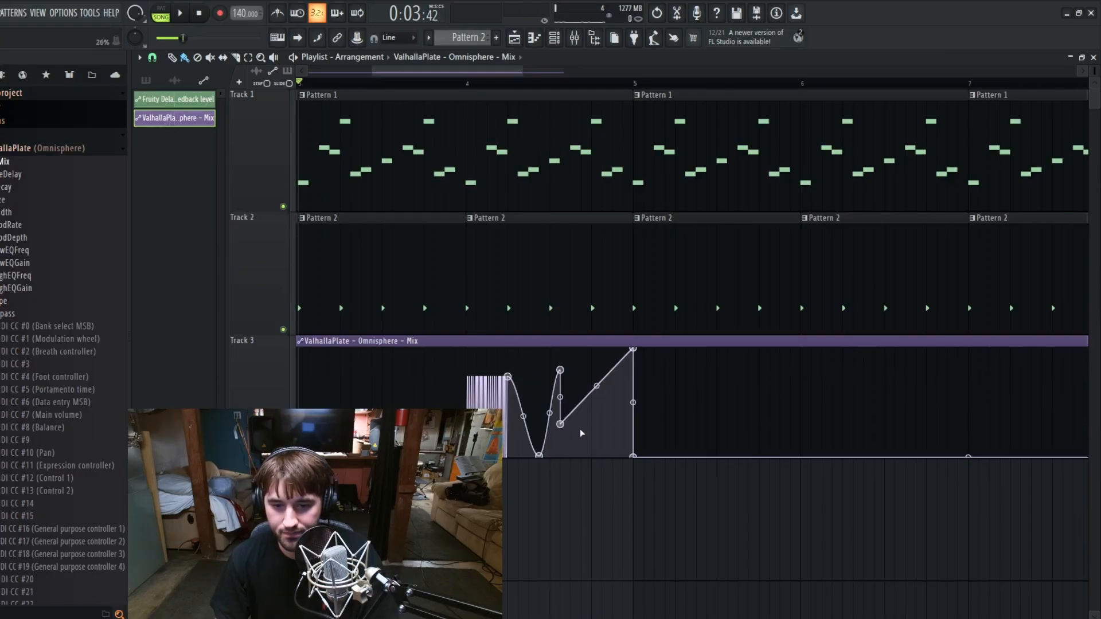
{"action": "key", "text": "space"}
{"action": "right_click", "coordinate": [584, 383]}
{"action": "right_click", "coordinate": [599, 434]}
{"action": "right_click", "coordinate": [618, 455]}
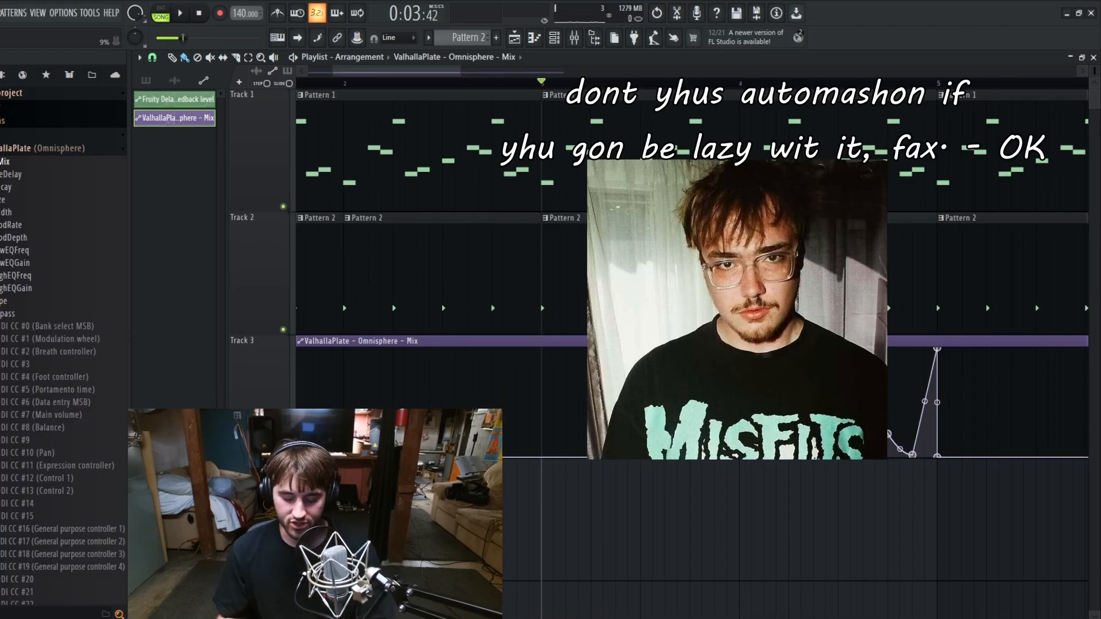
{"action": "scroll", "coordinate": [582, 554], "scroll_direction": "down", "scroll_amount": 6}
{"action": "scroll", "coordinate": [583, 554], "scroll_direction": "up", "scroll_amount": 4}
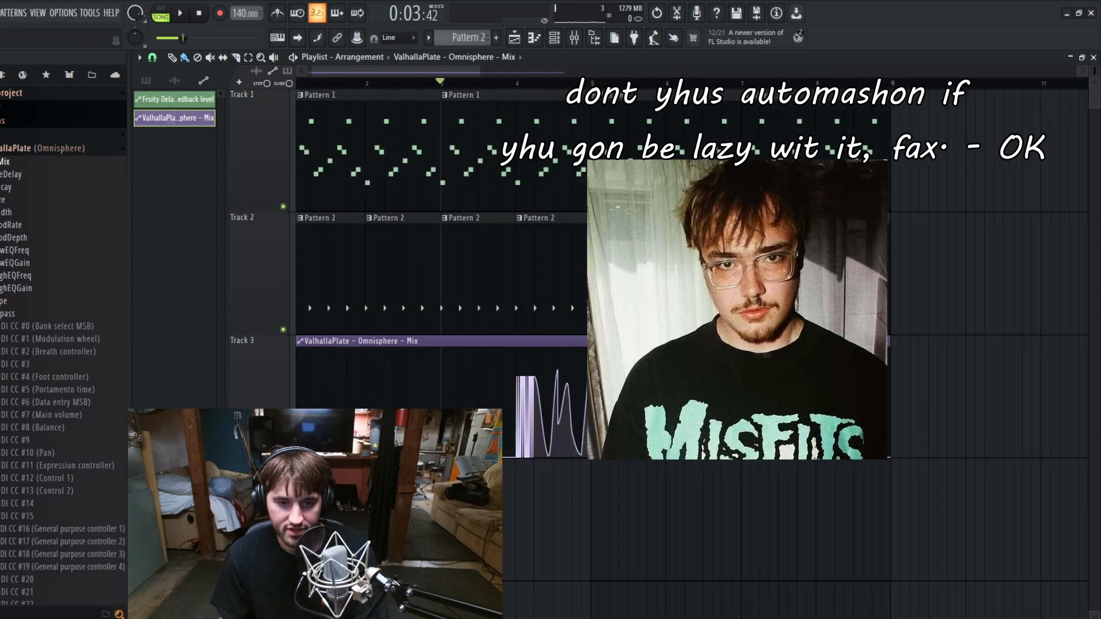
{"action": "scroll", "coordinate": [583, 555], "scroll_direction": "down", "scroll_amount": 1}
{"action": "scroll", "coordinate": [571, 424], "scroll_direction": "down", "scroll_amount": 2}
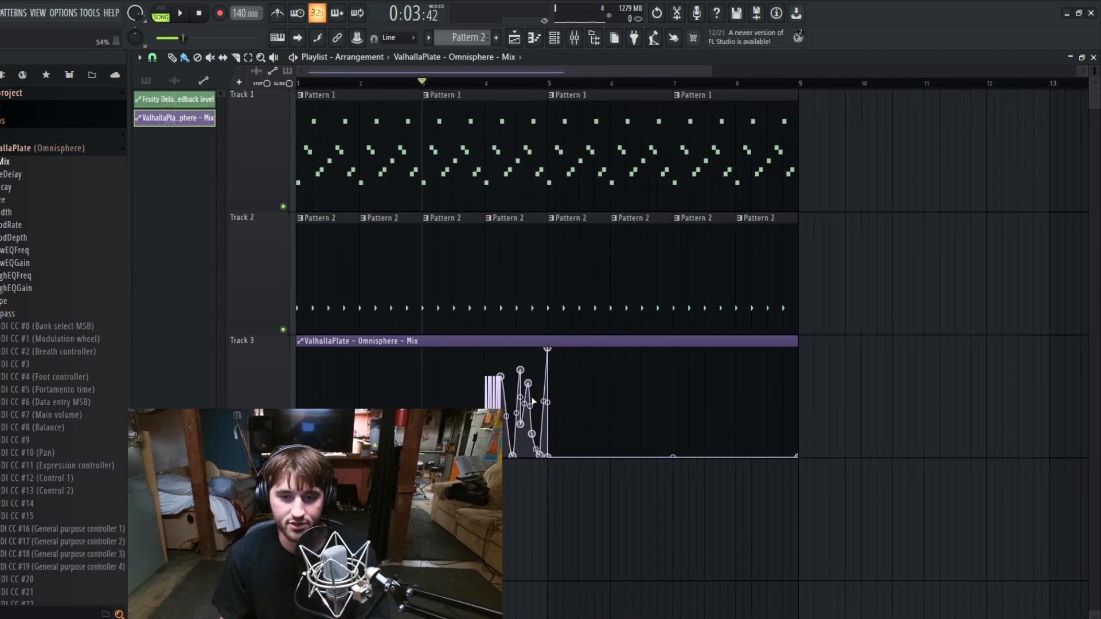
{"action": "left_click", "coordinate": [575, 39]}
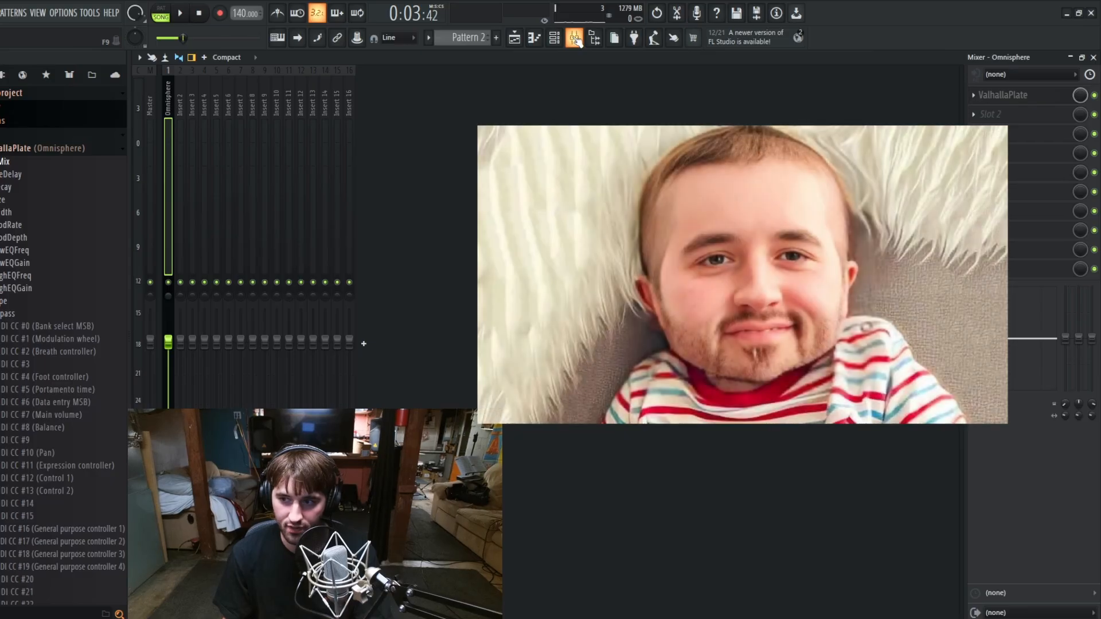
{"action": "left_click", "coordinate": [574, 39]}
Step: Set the playlist's grid snapping to 1/3 step and add a series of spikes to the Mix automation in bar 1
{"action": "left_click", "coordinate": [209, 57]}
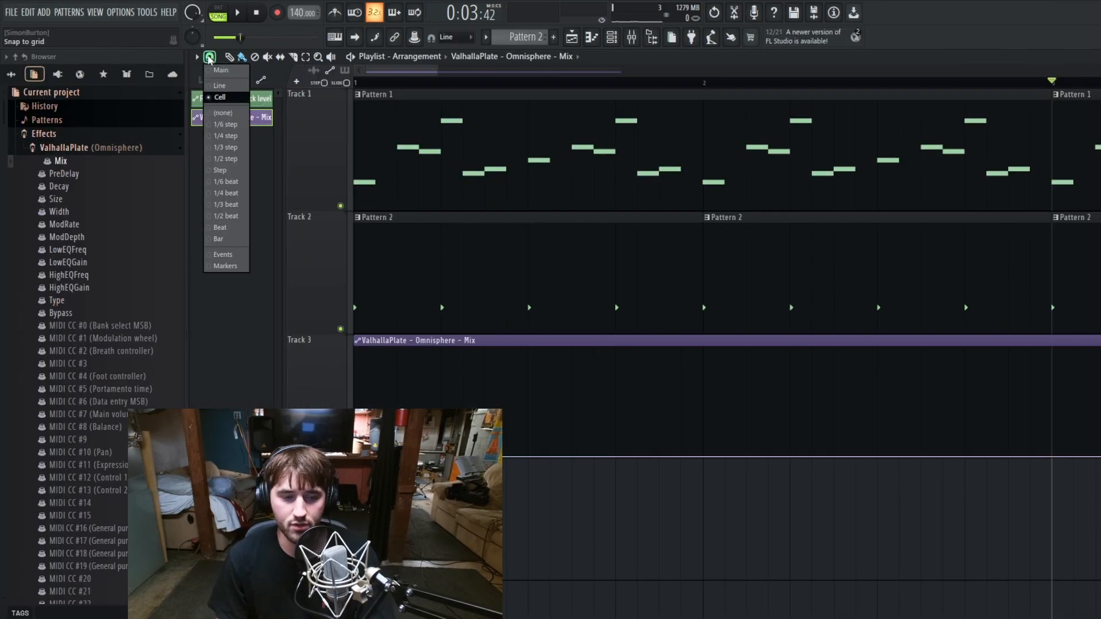
{"action": "left_click", "coordinate": [225, 148]}
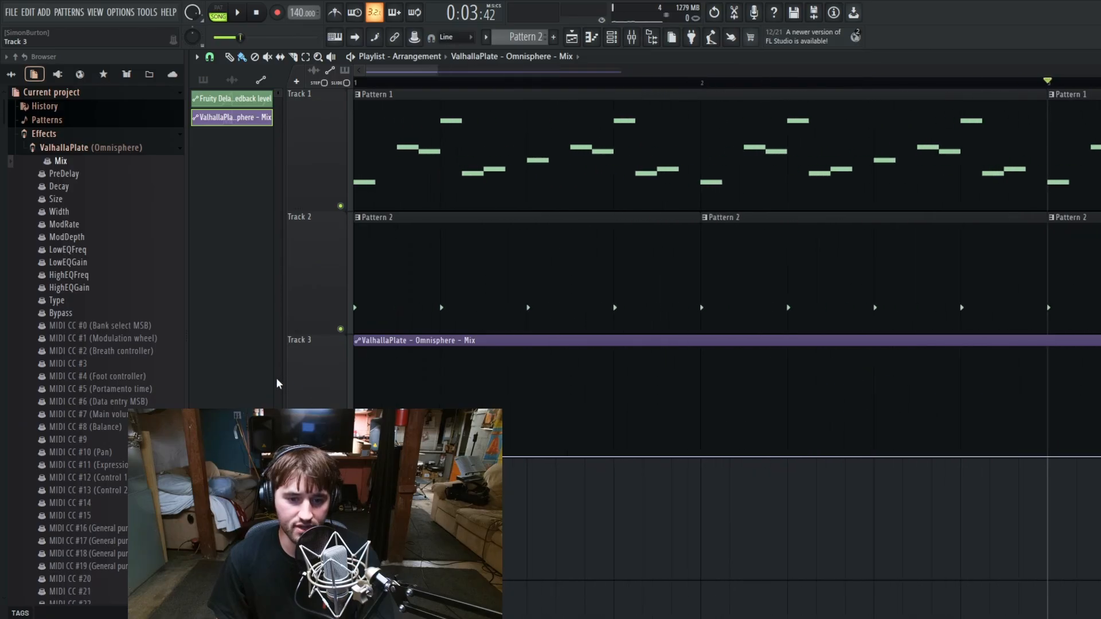
{"action": "scroll", "coordinate": [336, 396], "scroll_direction": "up", "scroll_amount": 2}
{"action": "left_click", "coordinate": [474, 381]}
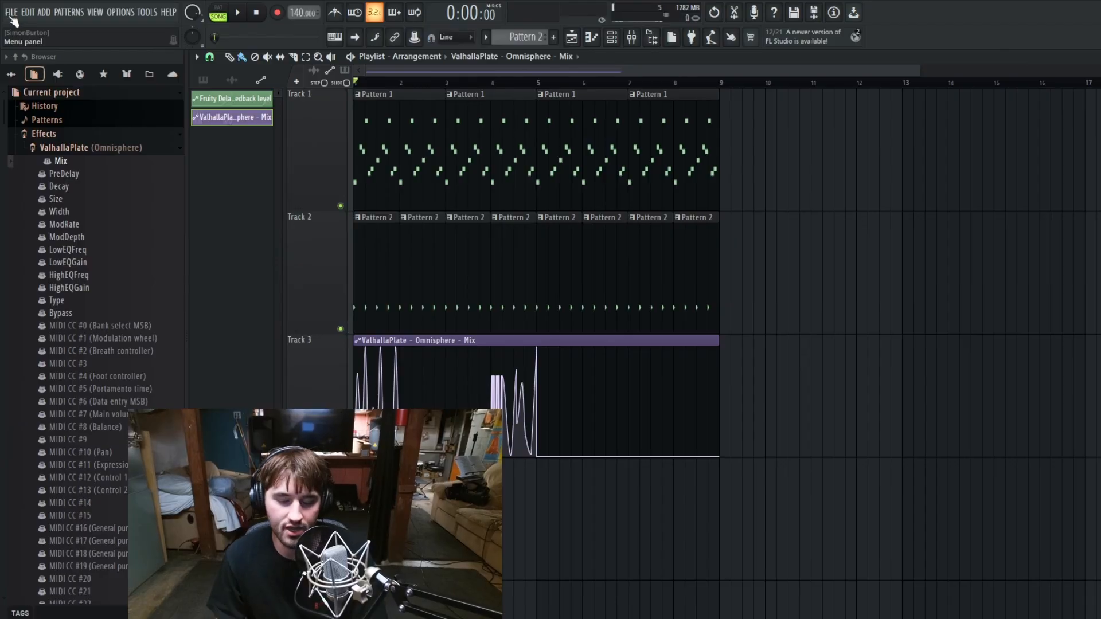
{"action": "left_click", "coordinate": [635, 42]}
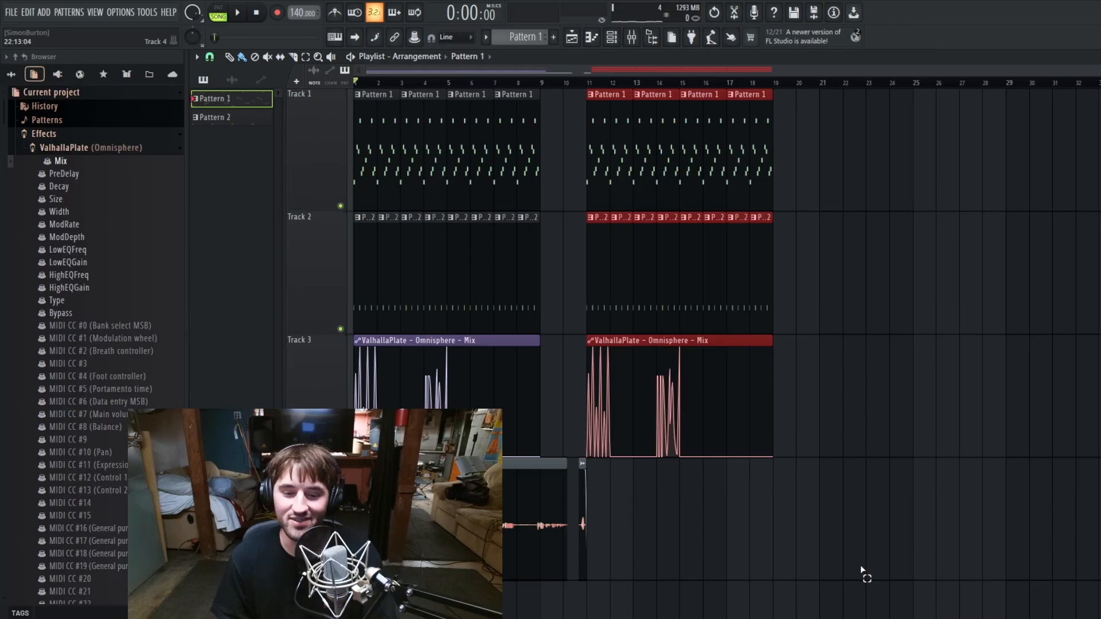
{"action": "left_click_drag", "start_coordinate": [859, 569], "coordinate": [932, 306]}
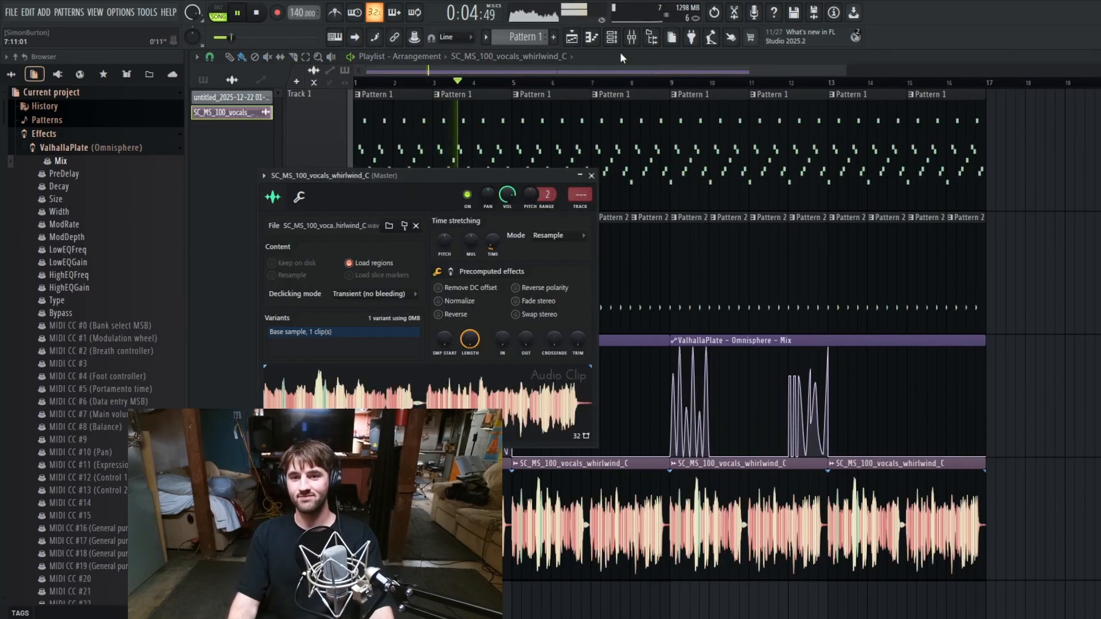
Step: Route the SC_MS_100_vocals_whirlwind_C channel to mixer track Insert 3
{"action": "key", "text": "F9"}
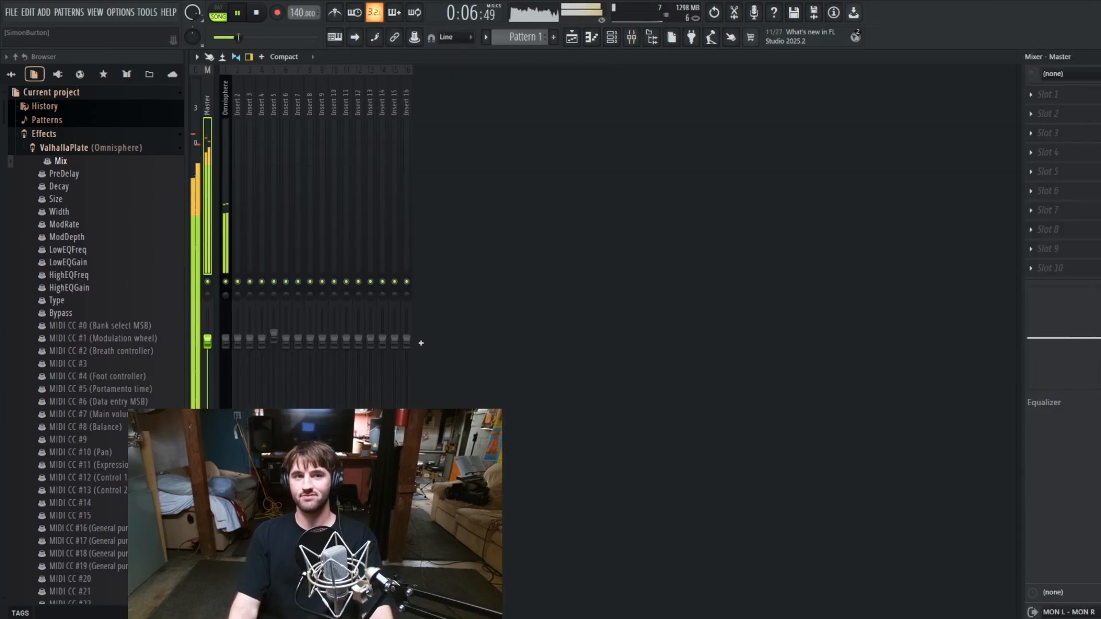
{"action": "left_click", "coordinate": [248, 123]}
{"action": "right_click", "coordinate": [245, 111]}
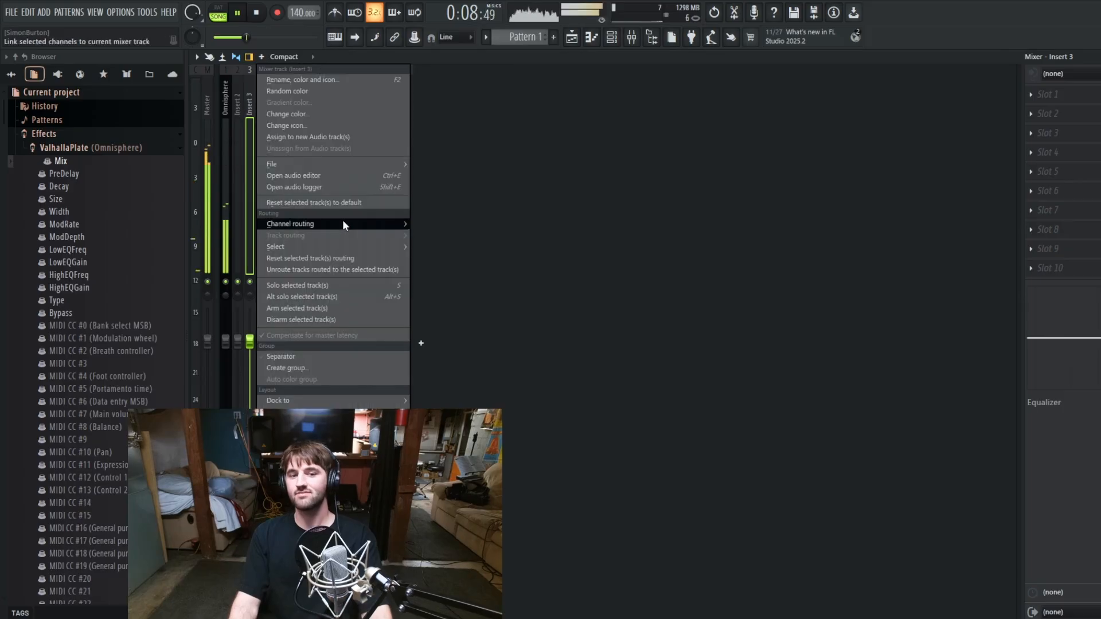
{"action": "left_click", "coordinate": [423, 219]}
Step: Load Fruity Delay 2 into the first effect slot of the vocals mixer track and move its window clear of the tracks
{"action": "left_click", "coordinate": [1047, 94]}
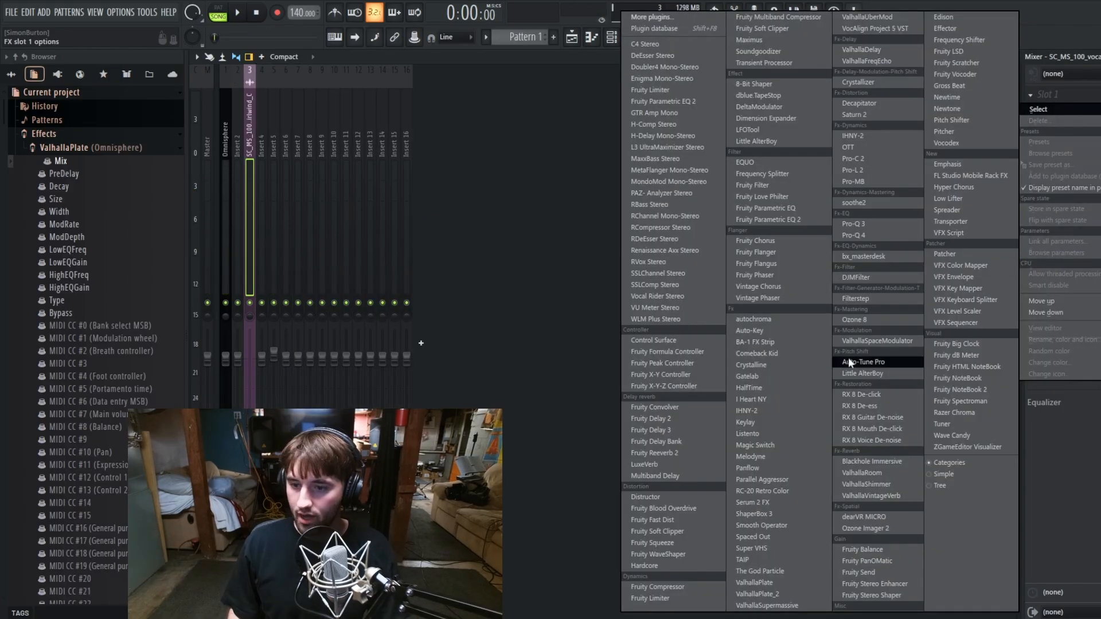
{"action": "left_click", "coordinate": [659, 419]}
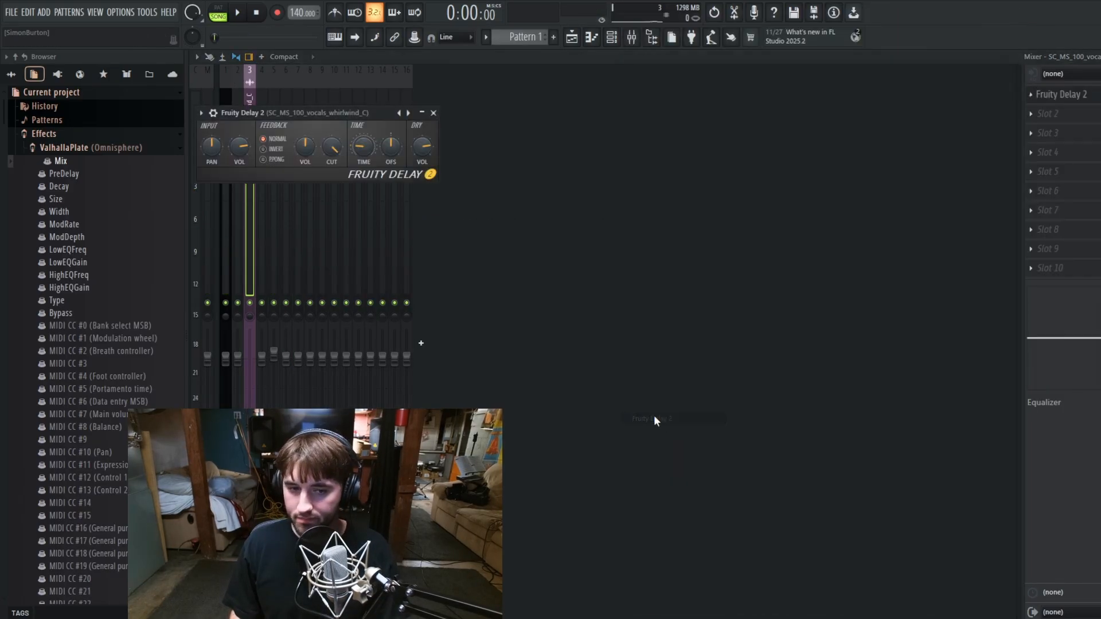
{"action": "left_click_drag", "start_coordinate": [351, 113], "coordinate": [641, 231]}
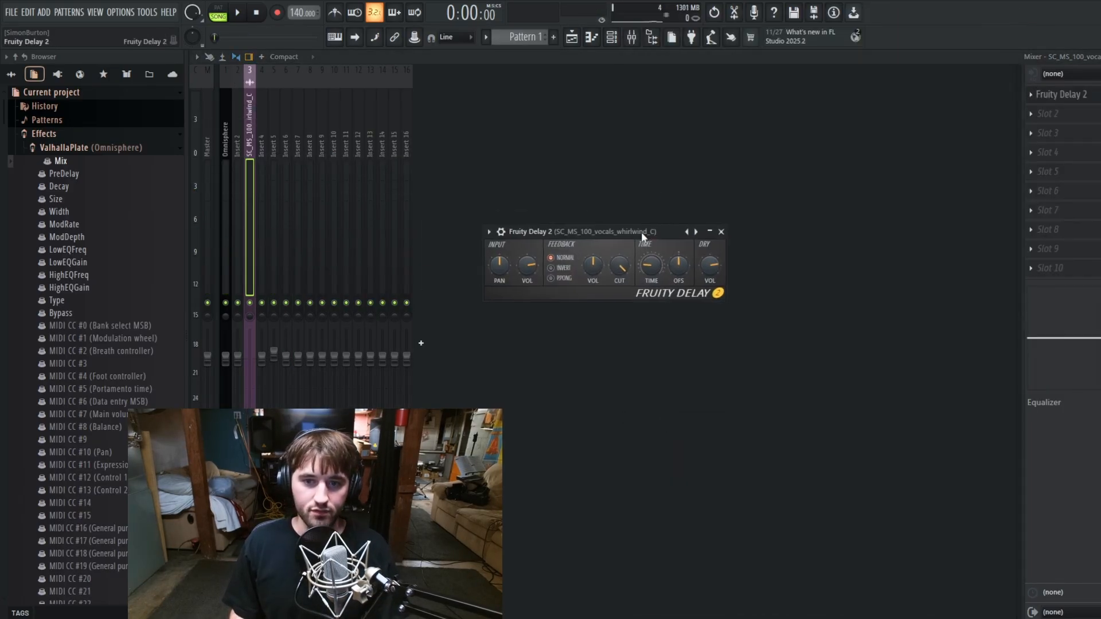
Step: Create an automation clip for Fruity Delay 2's mix level and inspect it below the vocals in the playlist
{"action": "left_click", "coordinate": [571, 38]}
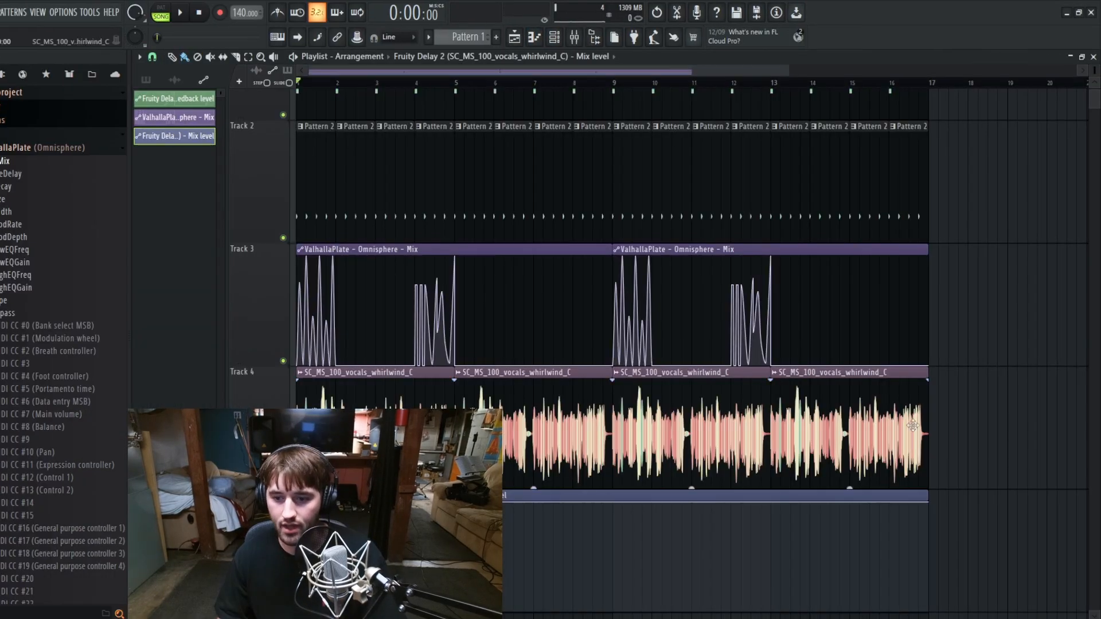
{"action": "scroll", "coordinate": [905, 427], "scroll_direction": "down", "scroll_amount": 3}
{"action": "scroll", "coordinate": [768, 321], "scroll_direction": "down", "scroll_amount": 5}
{"action": "scroll", "coordinate": [733, 303], "scroll_direction": "up", "scroll_amount": 6}
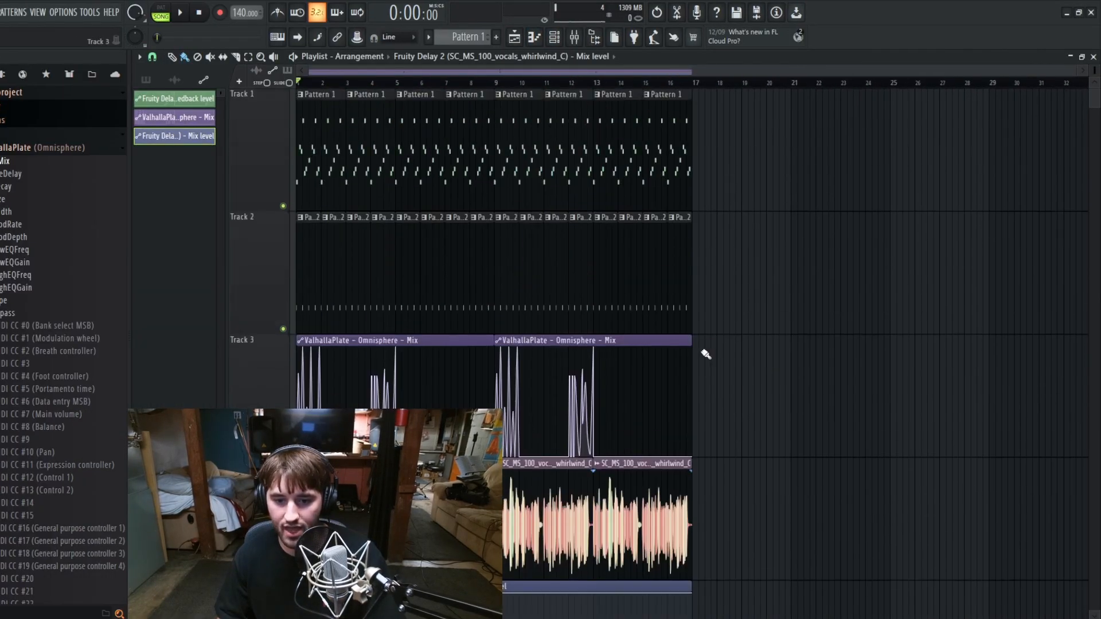
{"action": "scroll", "coordinate": [682, 332], "scroll_direction": "down", "scroll_amount": 2}
{"action": "scroll", "coordinate": [659, 307], "scroll_direction": "up", "scroll_amount": 1}
{"action": "scroll", "coordinate": [426, 487], "scroll_direction": "up", "scroll_amount": 3}
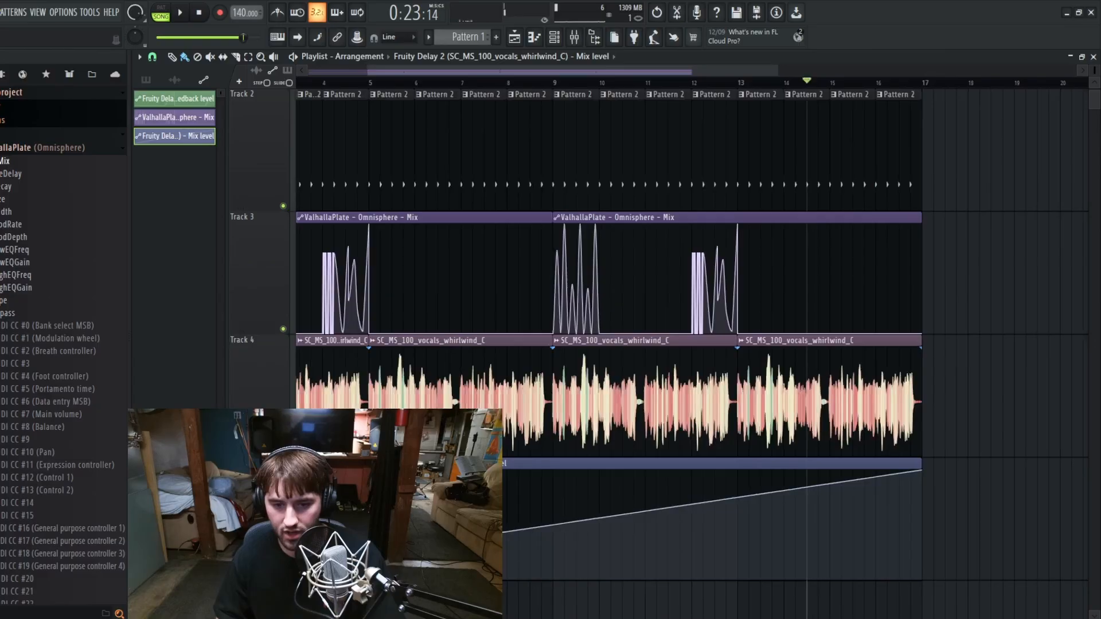
{"action": "scroll", "coordinate": [401, 487], "scroll_direction": "down", "scroll_amount": 3}
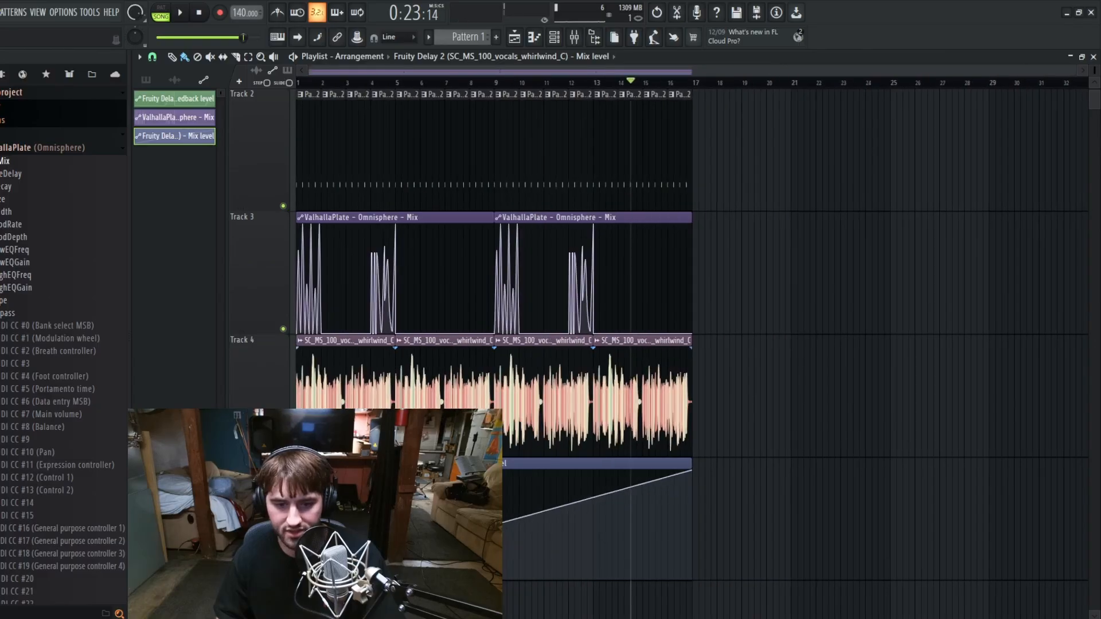
{"action": "scroll", "coordinate": [309, 487], "scroll_direction": "up", "scroll_amount": 3}
{"action": "scroll", "coordinate": [574, 499], "scroll_direction": "down", "scroll_amount": 3}
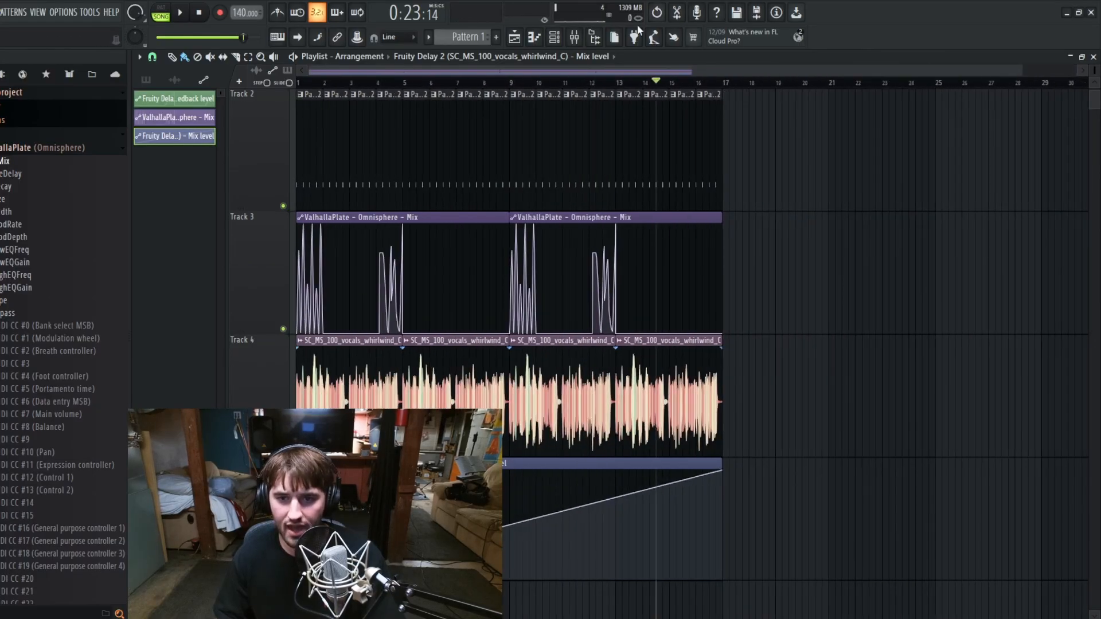
Step: Try Fruity Delay 2's mix knob, and bend the Mix level automation into a late, steep rise up to bar 17
{"action": "left_click", "coordinate": [578, 37]}
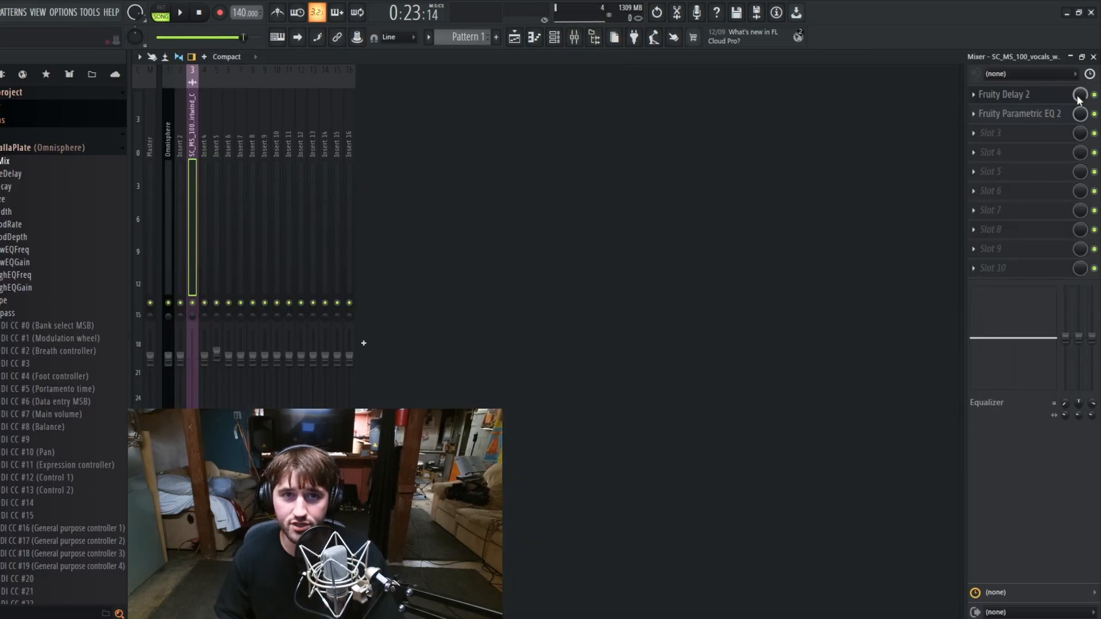
{"action": "left_click_drag", "start_coordinate": [1077, 97], "coordinate": [1077, 109]}
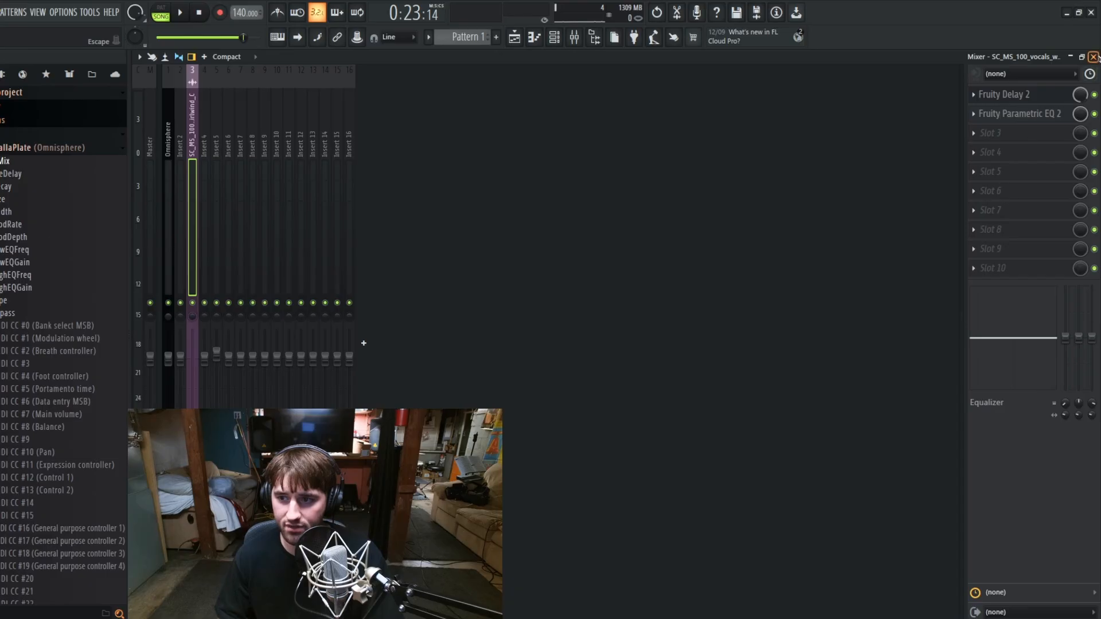
{"action": "left_click", "coordinate": [762, 137]}
{"action": "left_click_drag", "start_coordinate": [510, 521], "coordinate": [536, 526]}
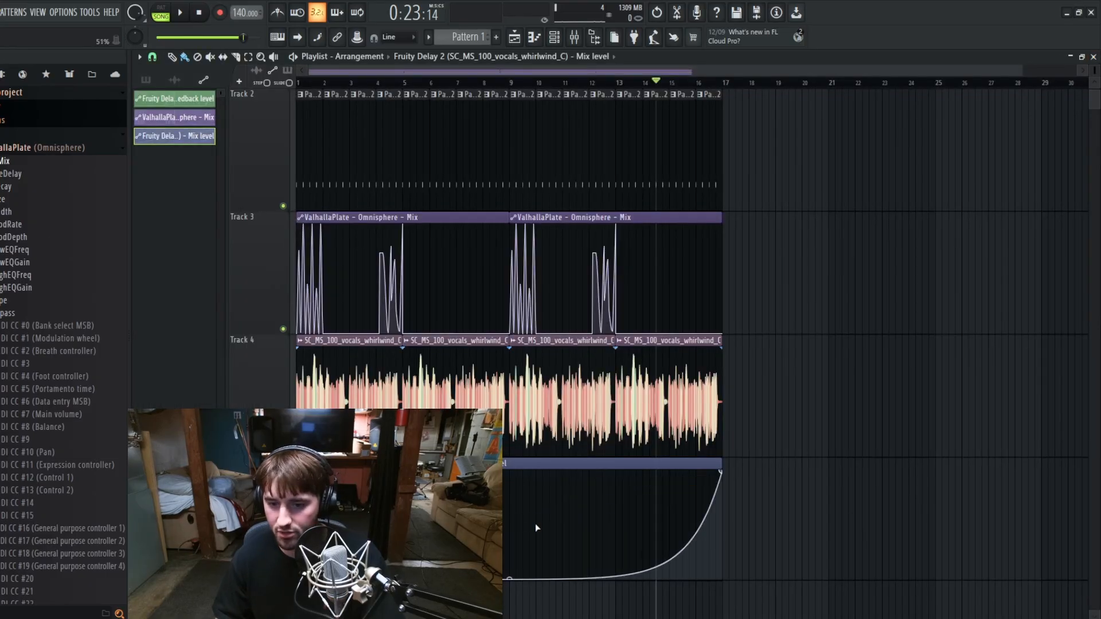
Step: Extend the Mix level automation past bar 17 with a drop to zero at bar 21, trying different curve tensions
{"action": "scroll", "coordinate": [689, 520], "scroll_direction": "up", "scroll_amount": 3}
{"action": "scroll", "coordinate": [749, 442], "scroll_direction": "up", "scroll_amount": 1}
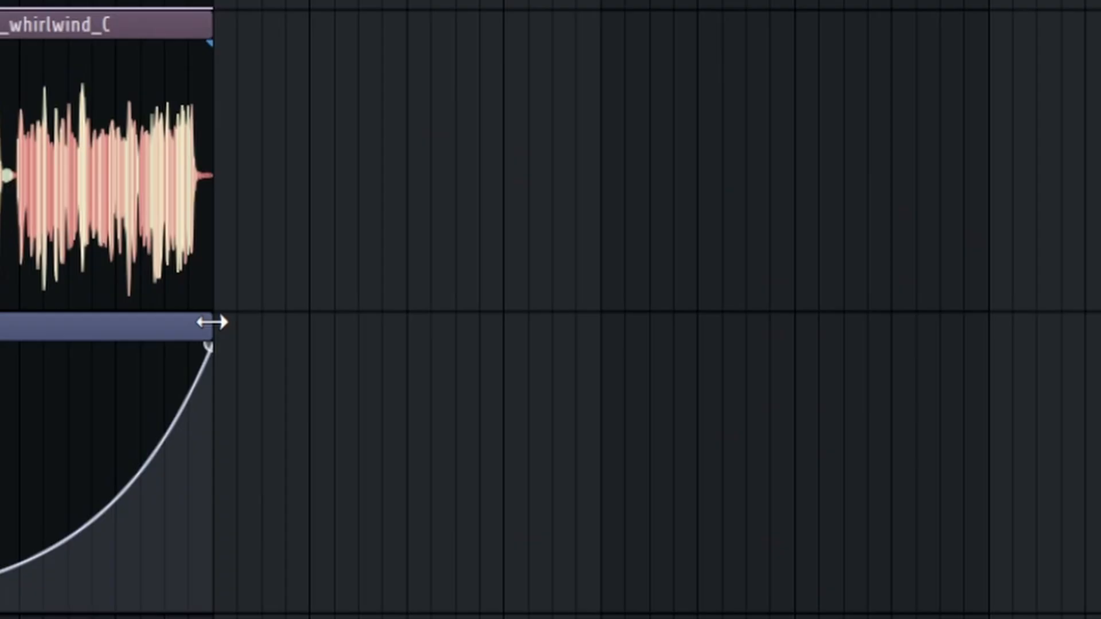
{"action": "left_click_drag", "start_coordinate": [212, 322], "coordinate": [980, 354]}
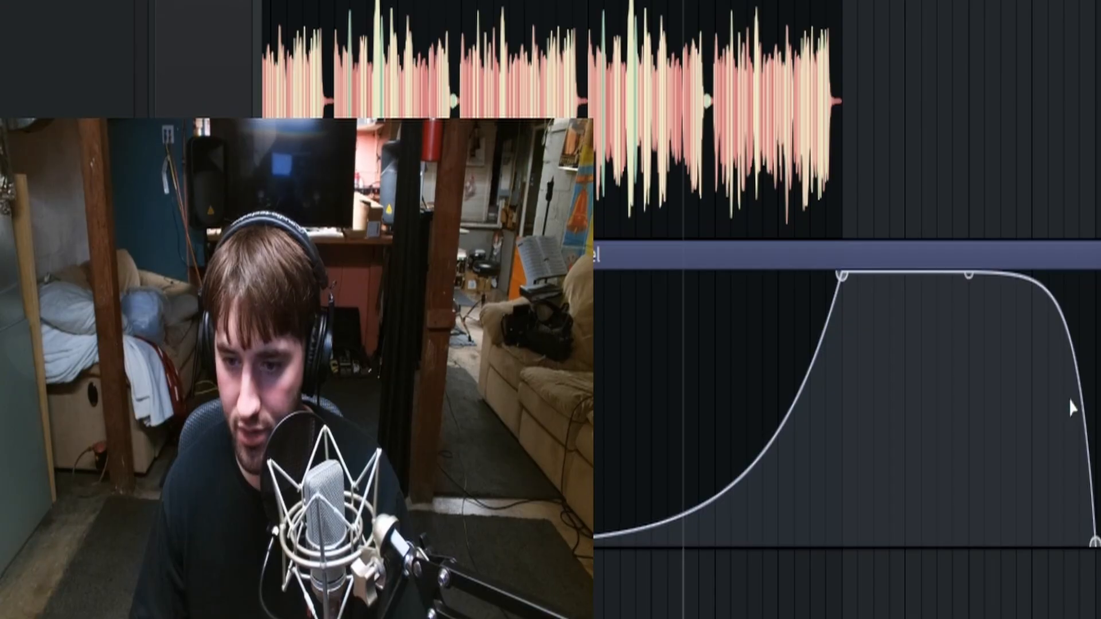
{"action": "right_click", "coordinate": [969, 275]}
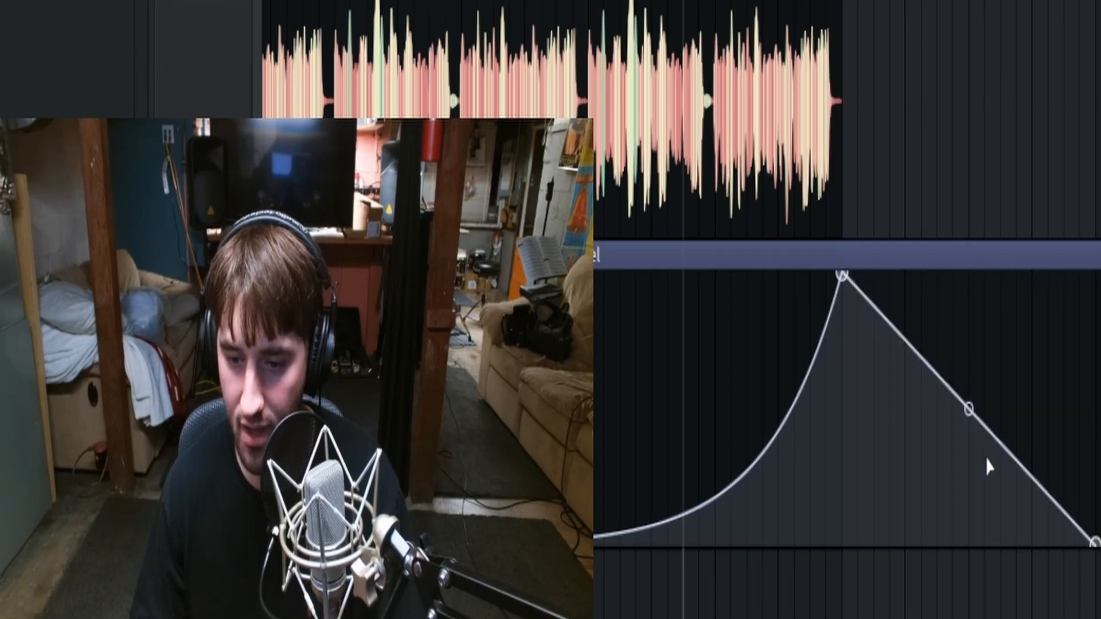
{"action": "left_click_drag", "start_coordinate": [968, 405], "coordinate": [968, 447]}
{"action": "left_click_drag", "start_coordinate": [969, 498], "coordinate": [968, 534]}
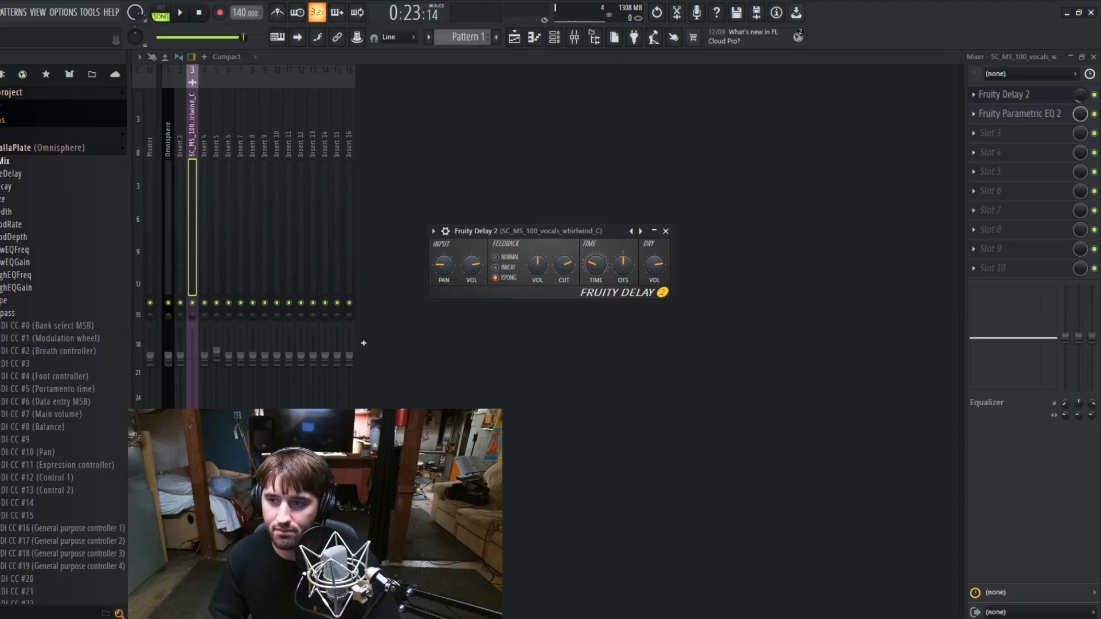
Step: Add raised points to the Mix level automation at about bars 9.5 and 13.5, with a dip between them
{"action": "left_click", "coordinate": [1094, 58]}
{"action": "scroll", "coordinate": [585, 450], "scroll_direction": "down", "scroll_amount": 2}
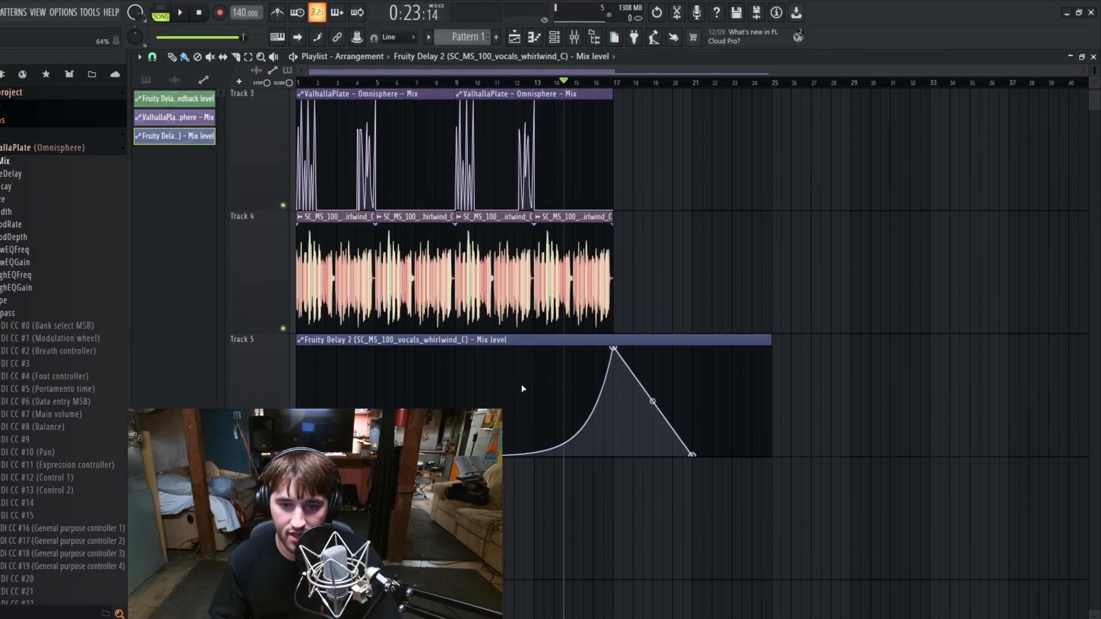
{"action": "right_click", "coordinate": [545, 393]}
{"action": "right_click", "coordinate": [466, 390]}
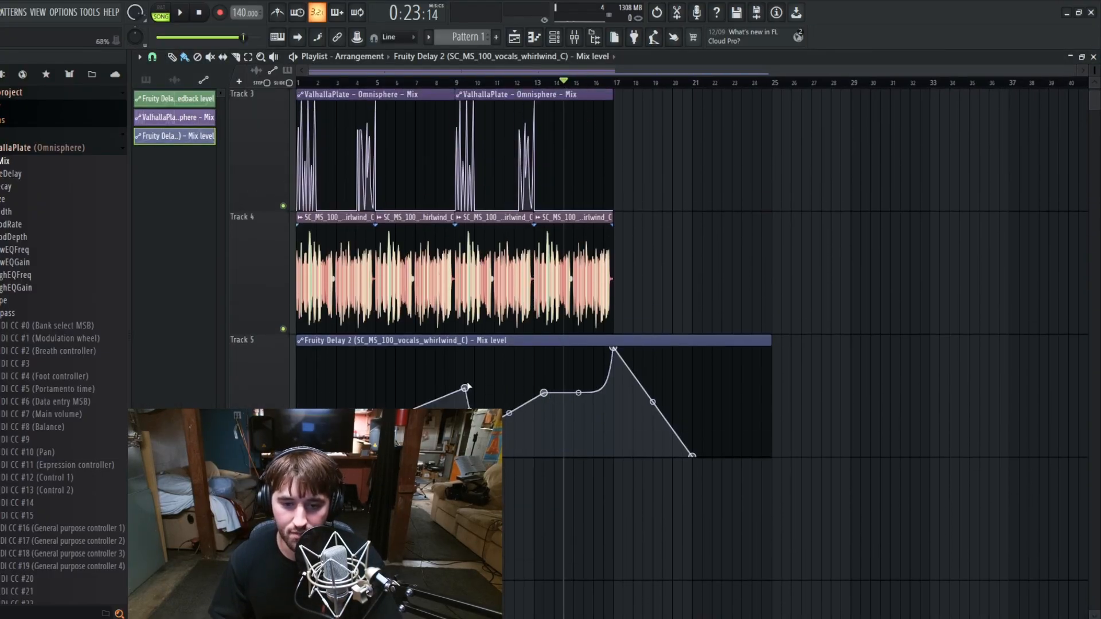
{"action": "left_click_drag", "start_coordinate": [466, 391], "coordinate": [469, 387]}
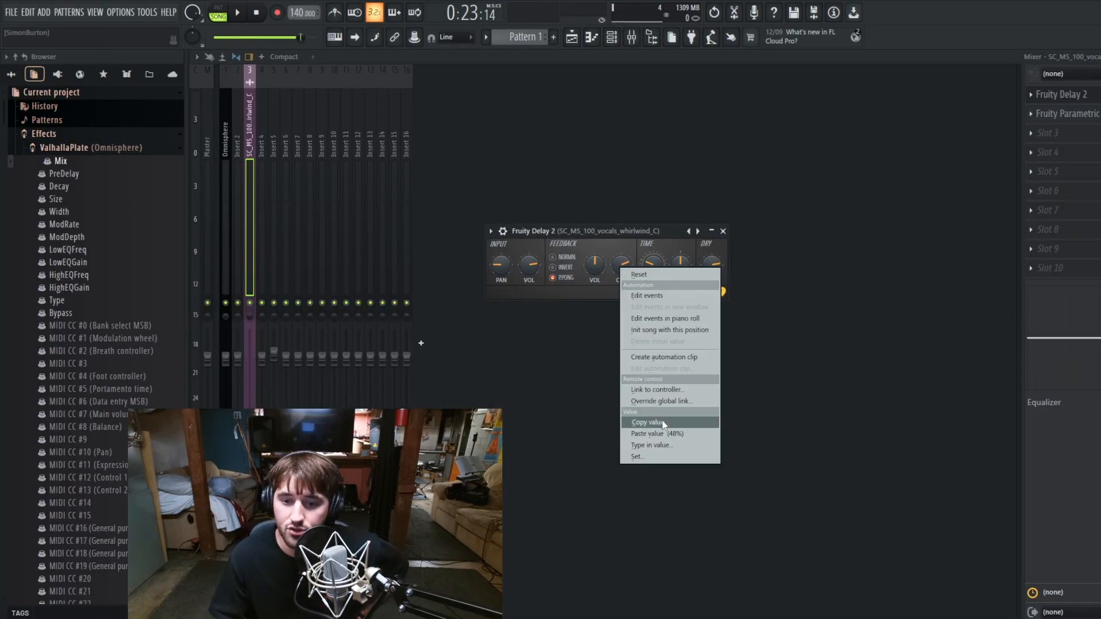
Step: Copy Fruity Delay 2's feedback cutoff value and paste the 75% onto the Mix level points between bars 9 and 14
{"action": "left_click", "coordinate": [658, 421]}
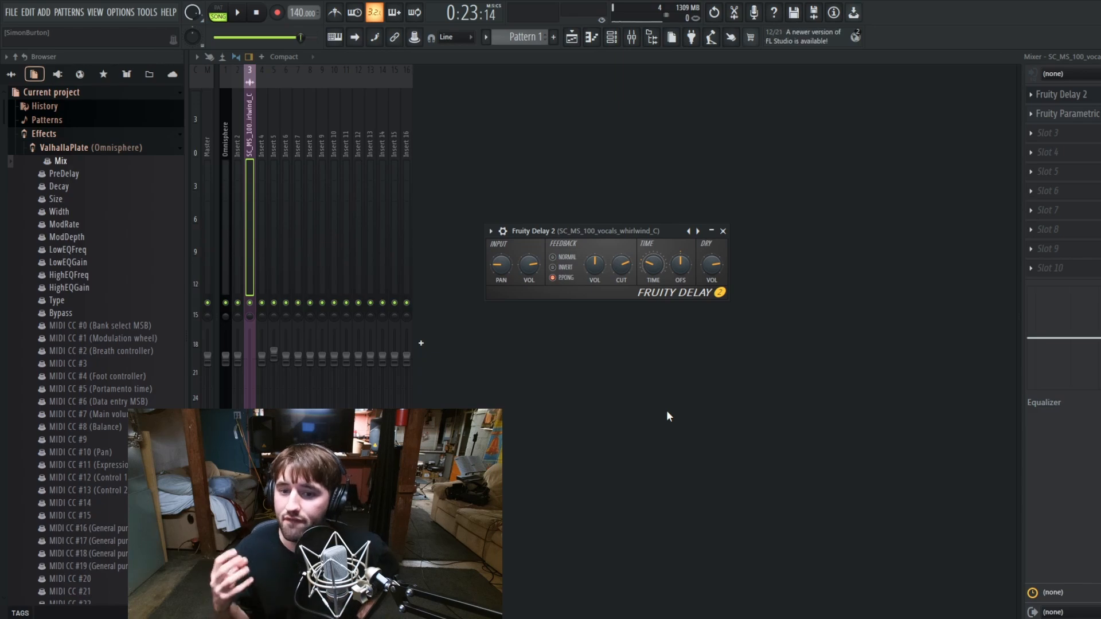
{"action": "left_click", "coordinate": [723, 231]}
{"action": "left_click", "coordinate": [572, 37]}
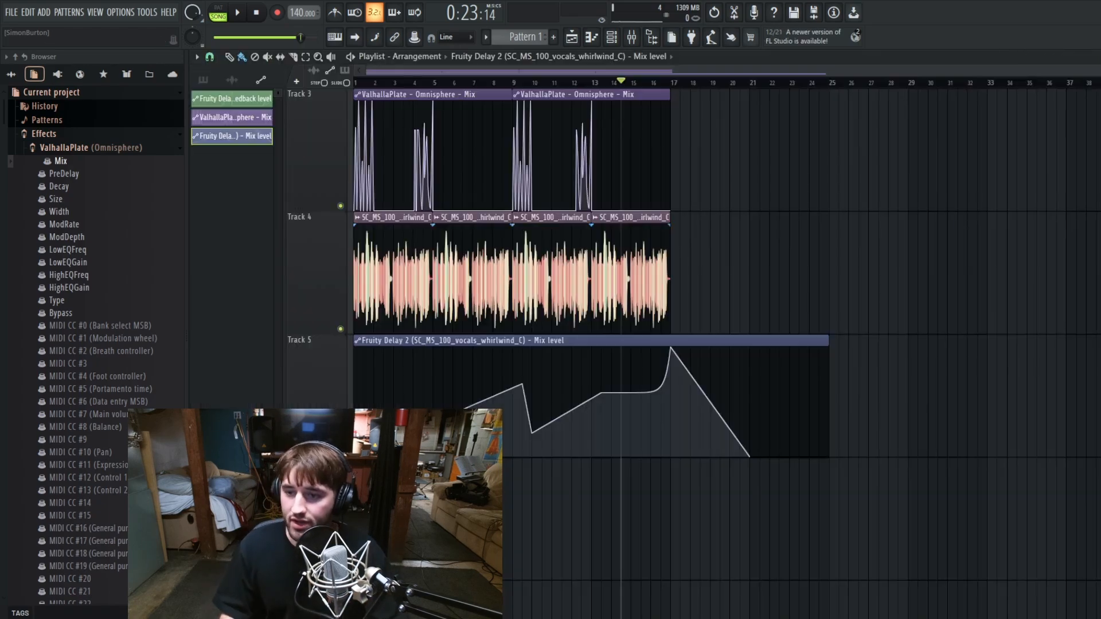
{"action": "right_click", "coordinate": [531, 433]}
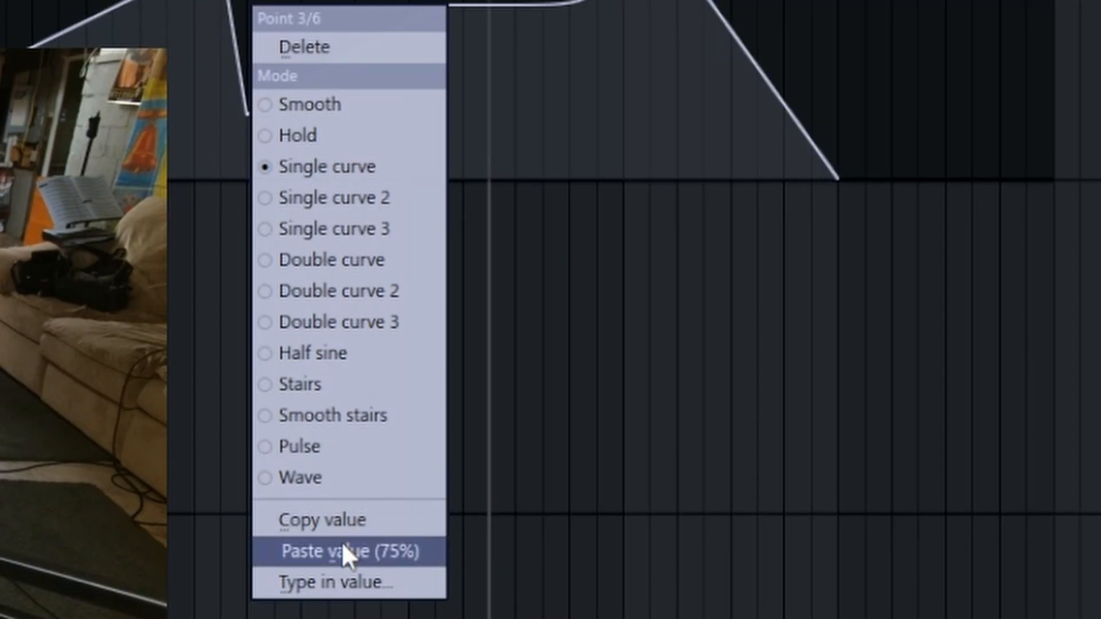
{"action": "left_click", "coordinate": [342, 550]}
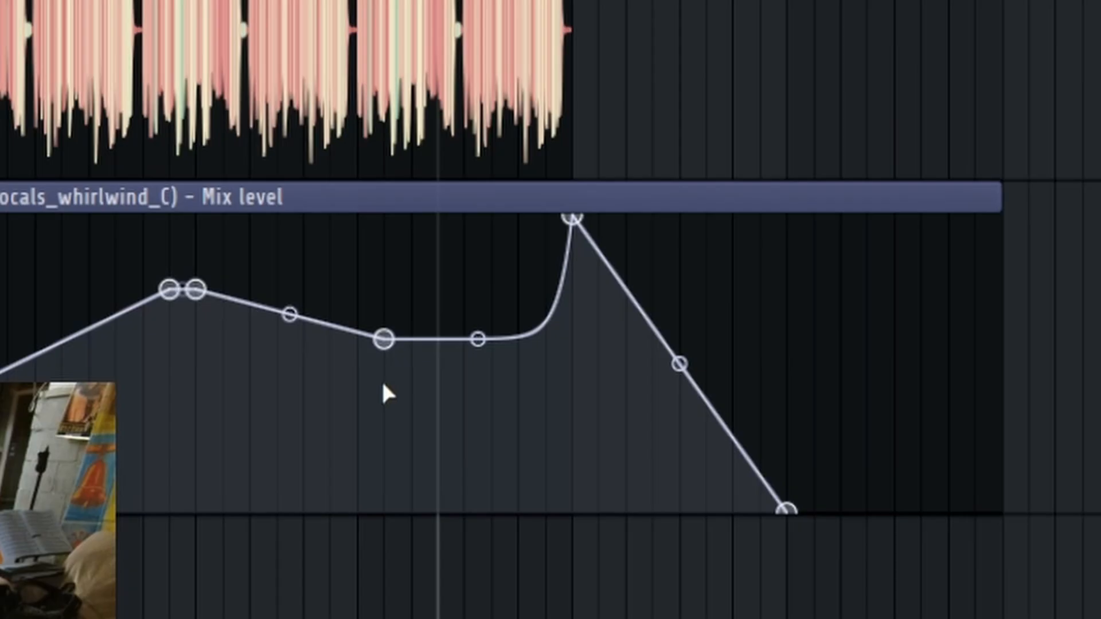
{"action": "right_click", "coordinate": [386, 338]}
{"action": "left_click", "coordinate": [456, 618]}
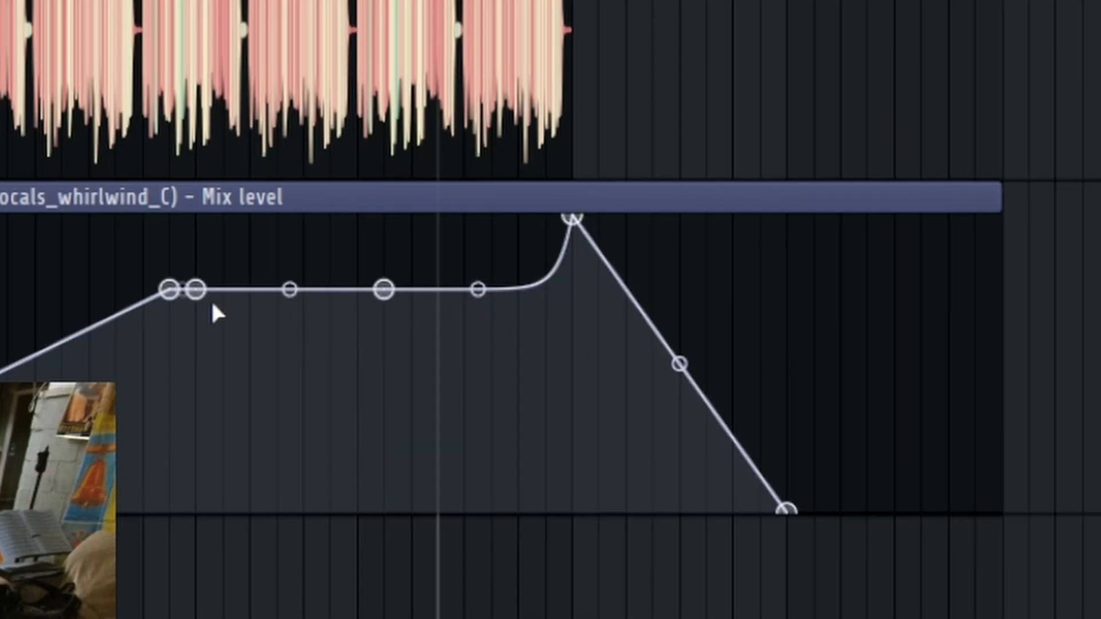
Step: Delete the Mix level point just after bar 9.5 and lower the remaining points before bar 17 to 0%
{"action": "right_click", "coordinate": [198, 291]}
{"action": "left_click", "coordinate": [218, 337]}
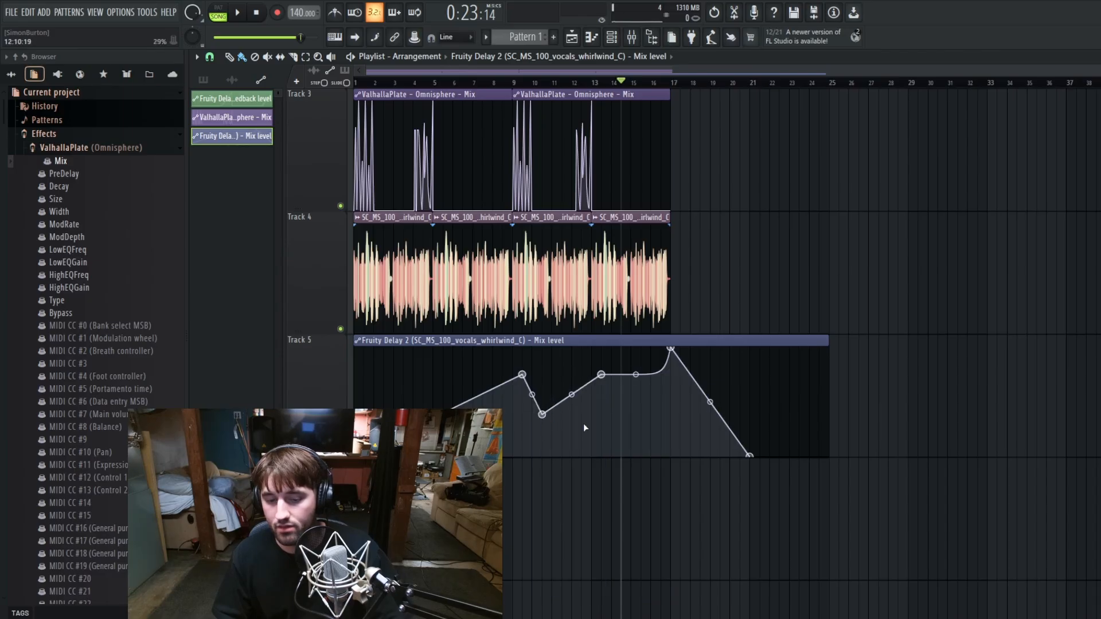
{"action": "left_click_drag", "start_coordinate": [522, 374], "coordinate": [502, 456]}
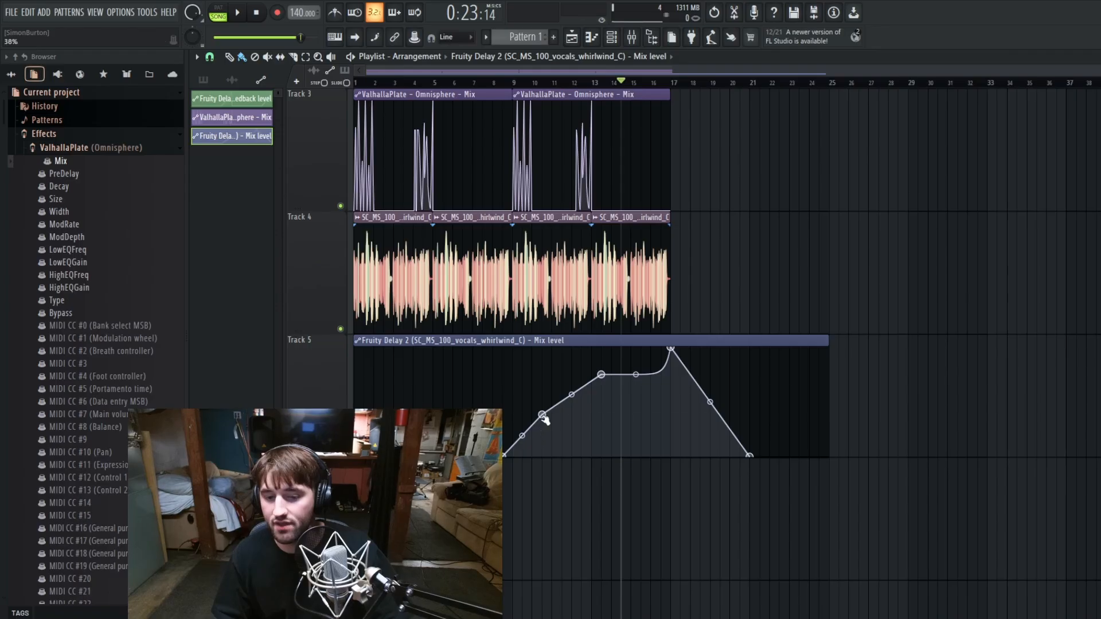
{"action": "left_click_drag", "start_coordinate": [543, 415], "coordinate": [571, 456]}
{"action": "left_click_drag", "start_coordinate": [601, 375], "coordinate": [673, 580]}
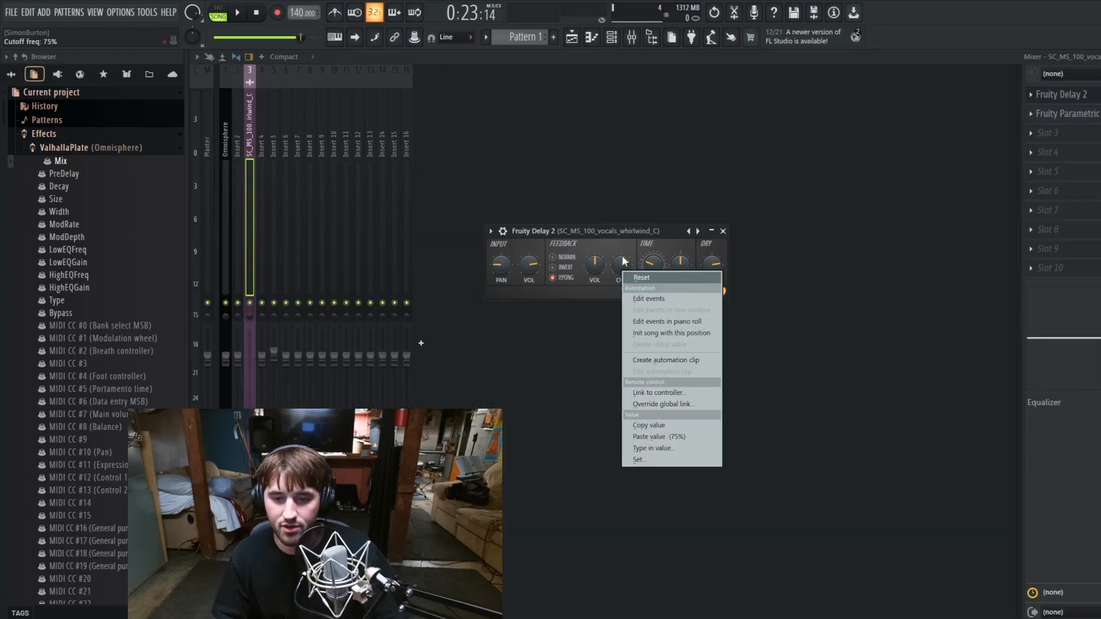
Step: Copy the value of Fruity Delay 2's feedback cutoff and create an automation clip for it in the playlist
{"action": "right_click", "coordinate": [621, 259]}
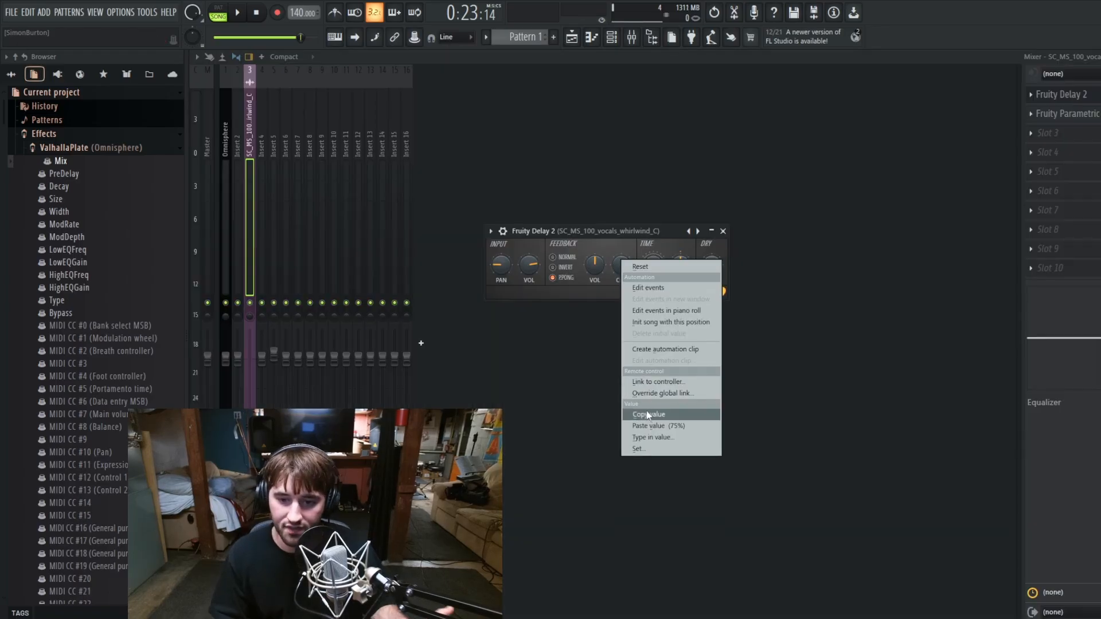
{"action": "left_click", "coordinate": [647, 413]}
{"action": "right_click", "coordinate": [622, 267]}
{"action": "left_click", "coordinate": [672, 361]}
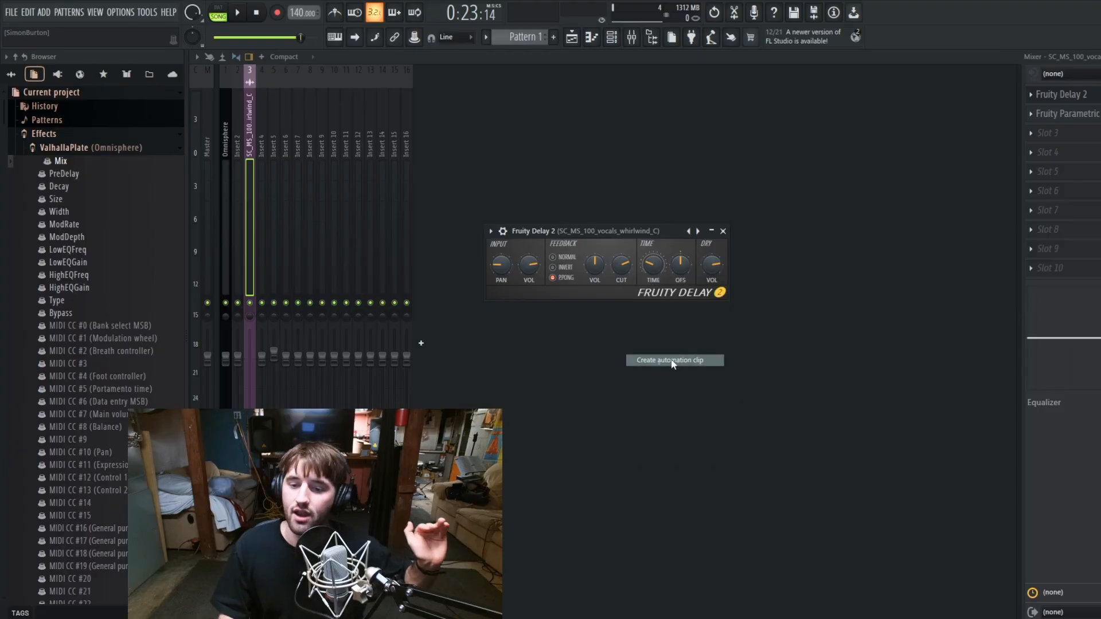
{"action": "left_click", "coordinate": [573, 37]}
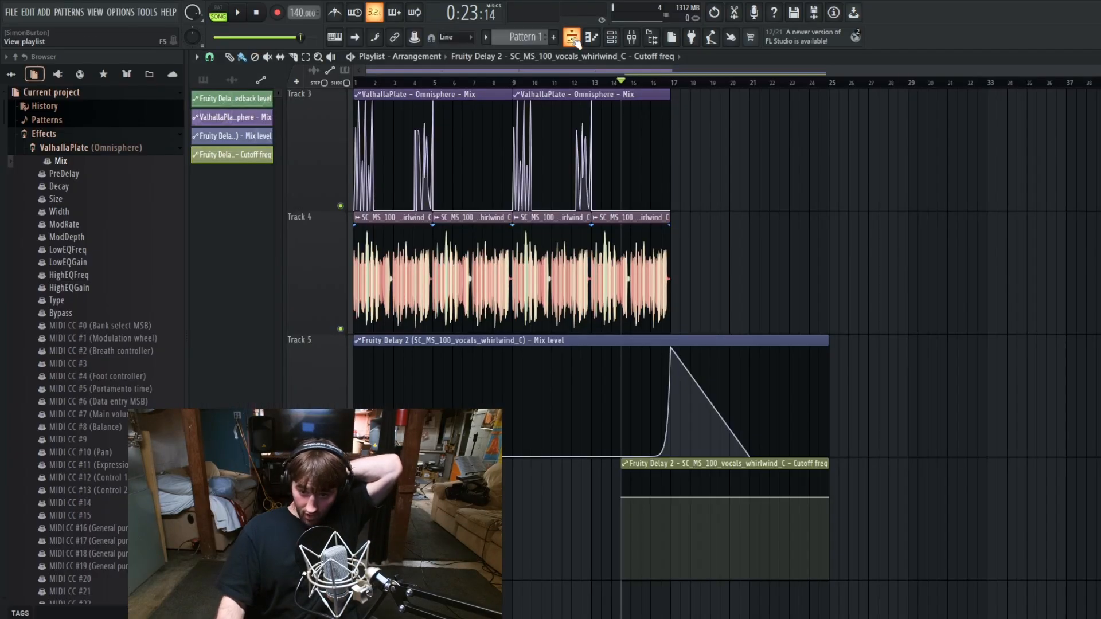
Step: Play the arrangement from about bar 15.5 past bar 17 to hear the delay tail after the vocals
{"action": "scroll", "coordinate": [694, 229], "scroll_direction": "up", "scroll_amount": 4}
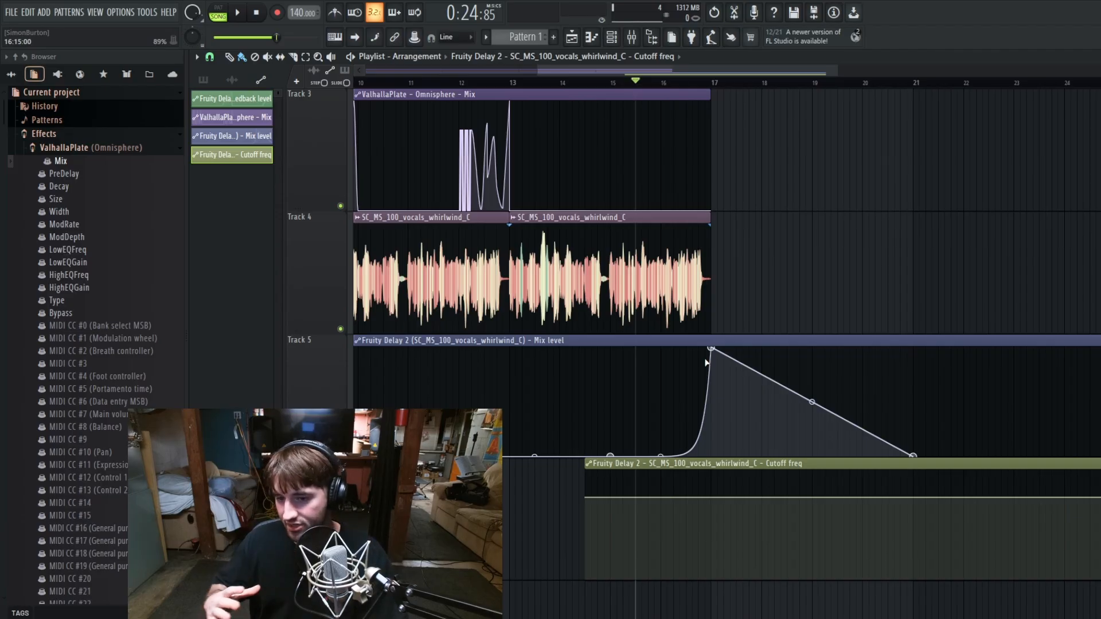
{"action": "key", "text": "space"}
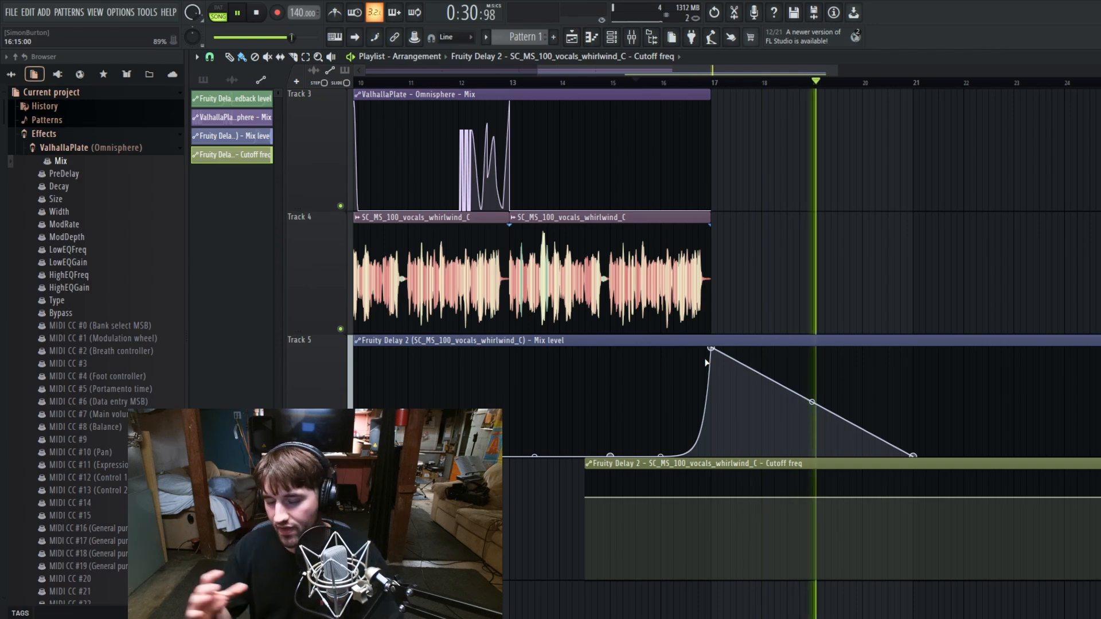
{"action": "key", "text": "space"}
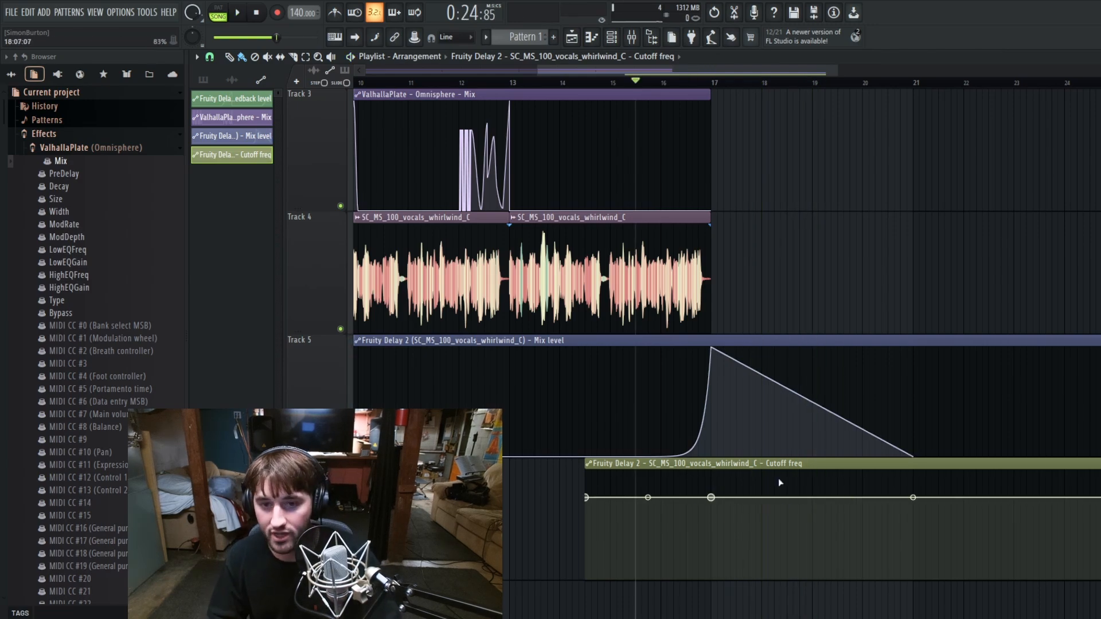
Step: Lower Fruity Delay 2's feedback cutoff to 10%, copy its value and return to the playlist
{"action": "key", "text": "F5"}
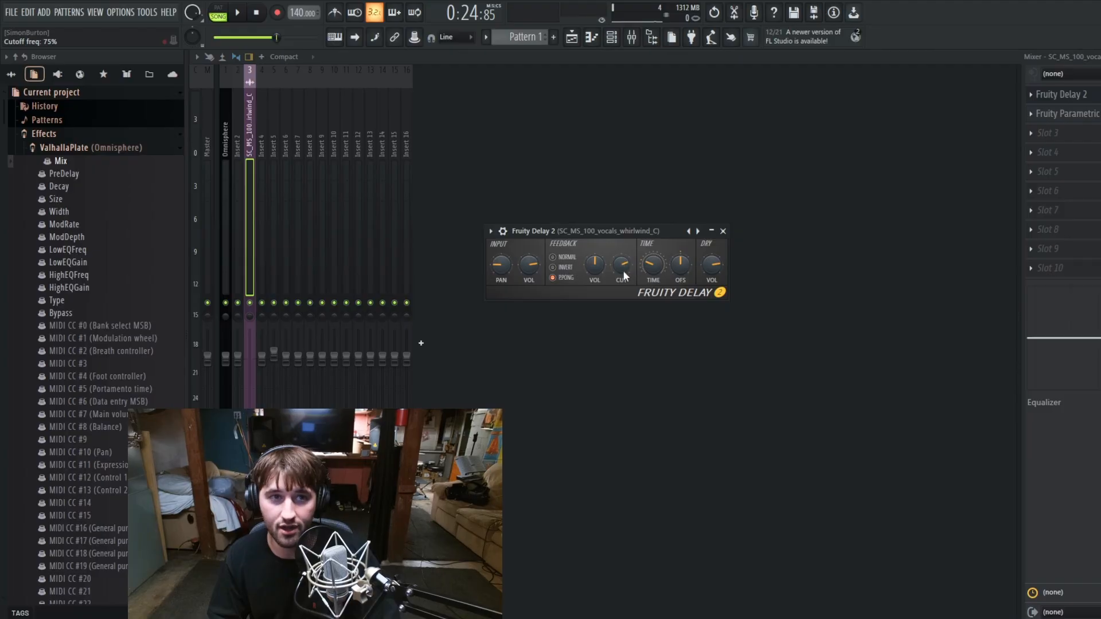
{"action": "left_click_drag", "start_coordinate": [623, 268], "coordinate": [623, 298]}
{"action": "right_click", "coordinate": [623, 267]}
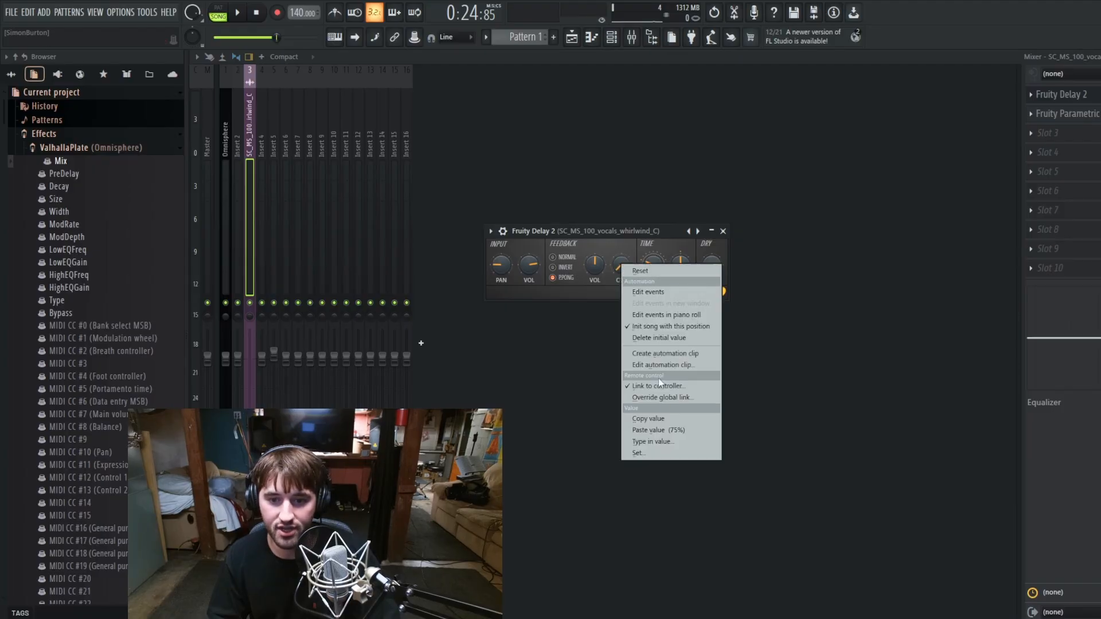
{"action": "left_click", "coordinate": [664, 419]}
{"action": "key", "text": "F5"}
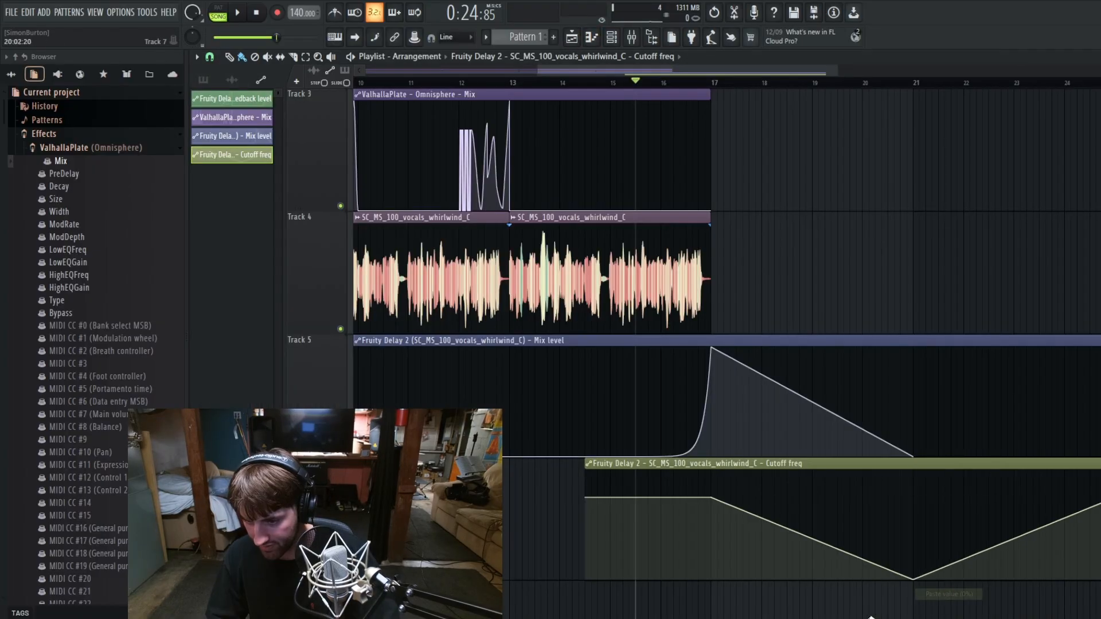
Step: Shape the Cutoff freq automation to drop from bar 17 to 10% by bar 18 and hold until bar 21, undoing stray points
{"action": "right_click", "coordinate": [845, 576]}
{"action": "right_click", "coordinate": [845, 508]}
{"action": "key", "text": "ctrl+z"}
{"action": "key", "text": "ctrl+z"}
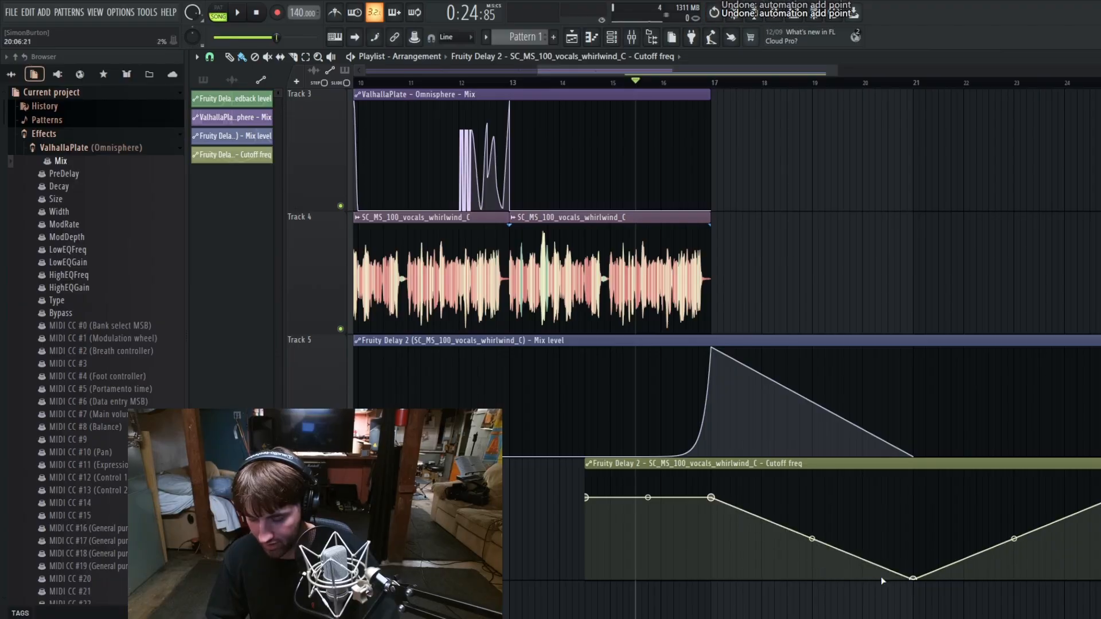
{"action": "scroll", "coordinate": [866, 596], "scroll_direction": "down", "scroll_amount": 4}
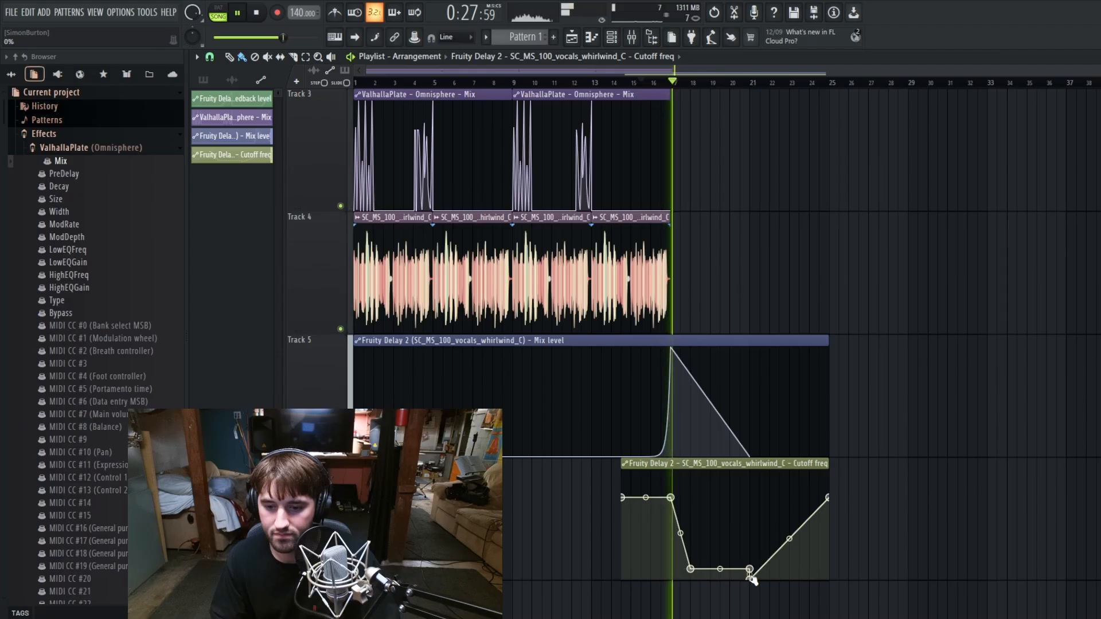
{"action": "right_click", "coordinate": [750, 575]}
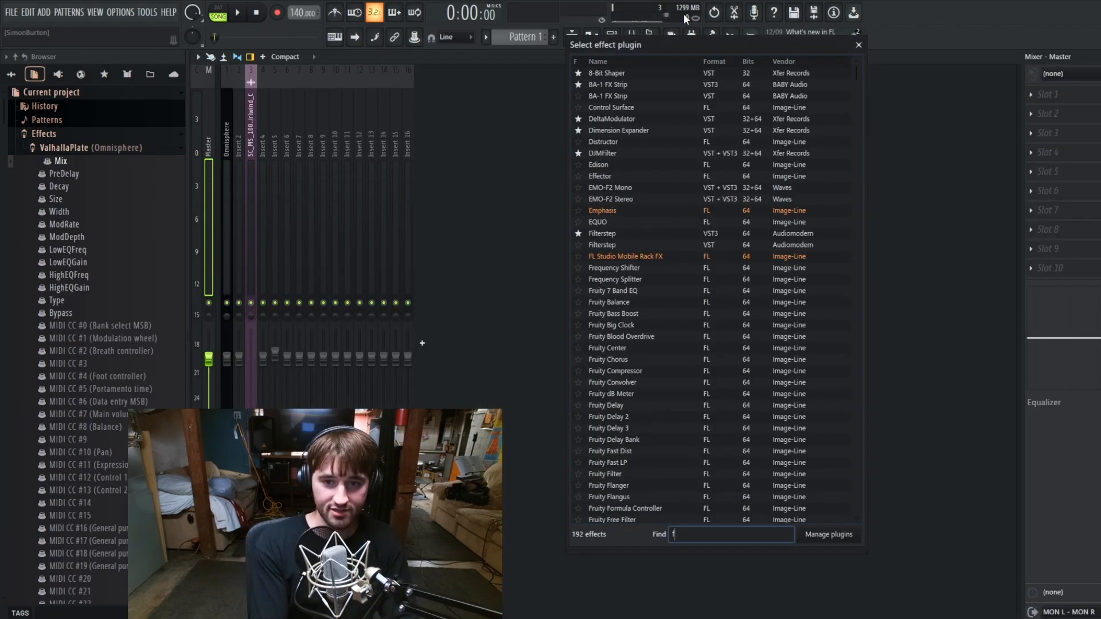
Step: Load Fruity Love Philter into the Master track's first effect slot, close its window and stop playback
{"action": "type", "text": "fruity love"}
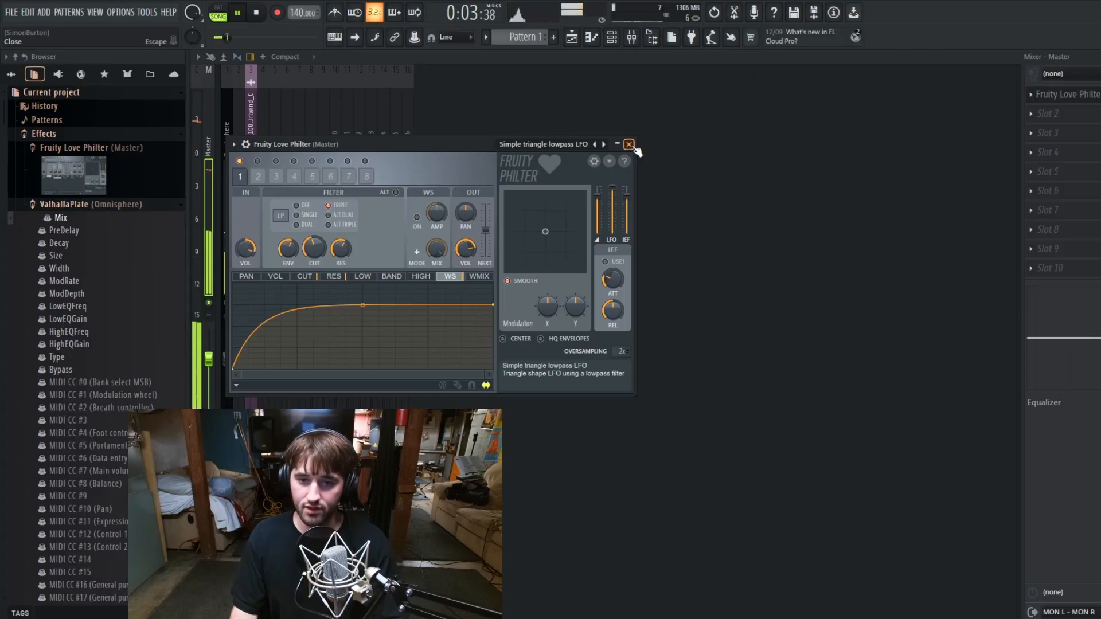
{"action": "left_click", "coordinate": [629, 144]}
{"action": "key", "text": "space"}
Step: Create an automation clip for the Mix level of Fruity Love Philter on the Master track
{"action": "right_click", "coordinate": [1060, 96]}
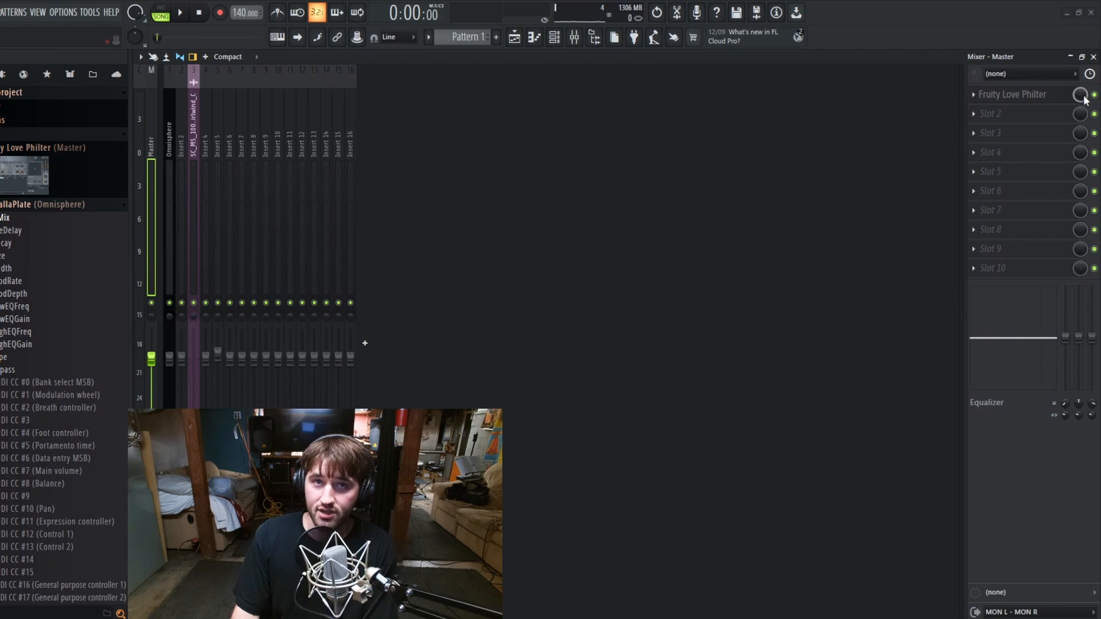
{"action": "right_click", "coordinate": [1081, 96]}
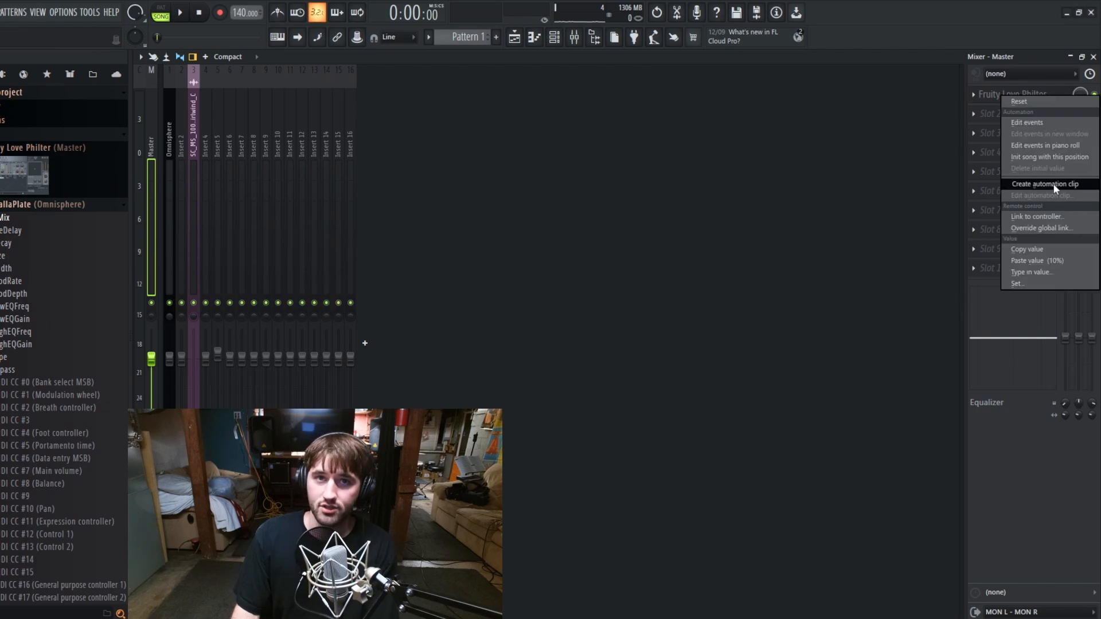
{"action": "left_click", "coordinate": [1045, 184]}
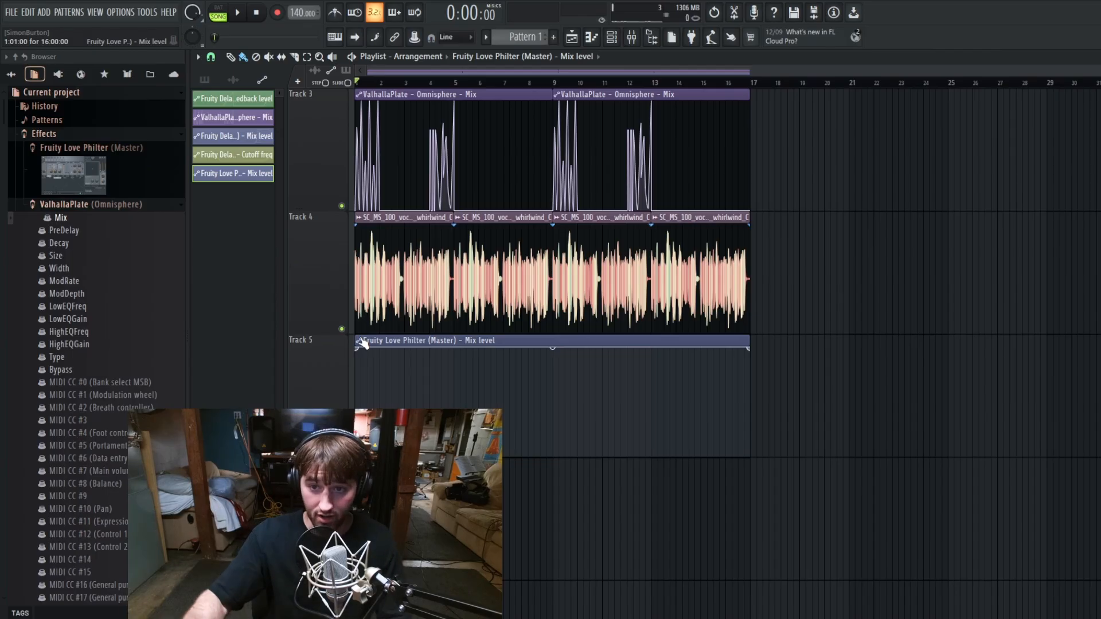
Step: Duplicate the arrangement after bar 17, delete the duplicated Love Philter clip and extend the original clip to bar 33
{"action": "key", "text": "ctrl+a"}
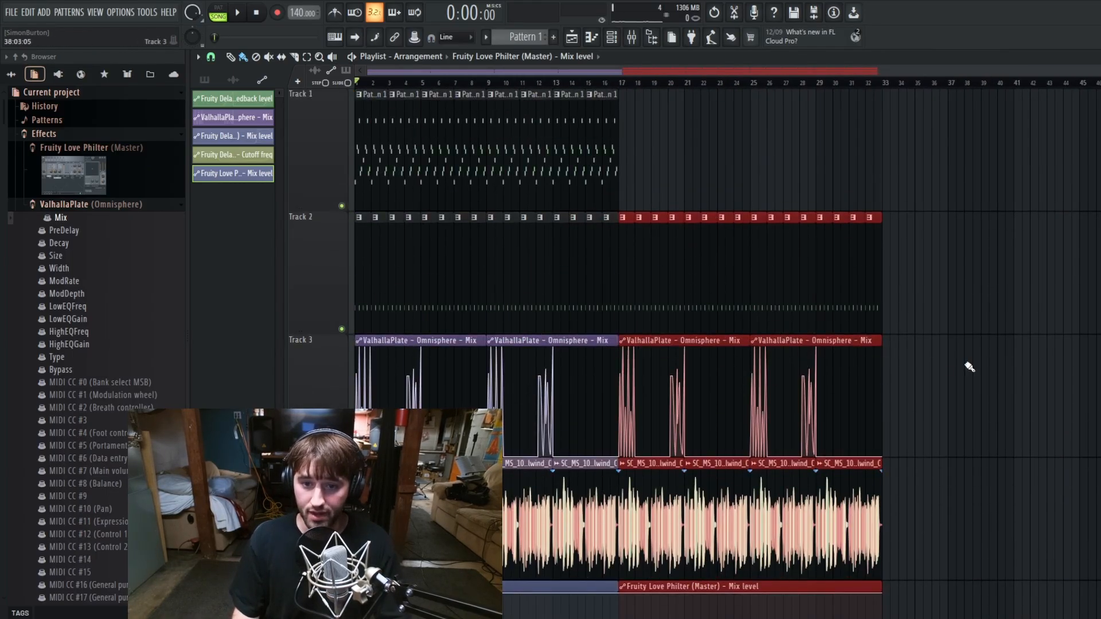
{"action": "right_click", "coordinate": [633, 340]}
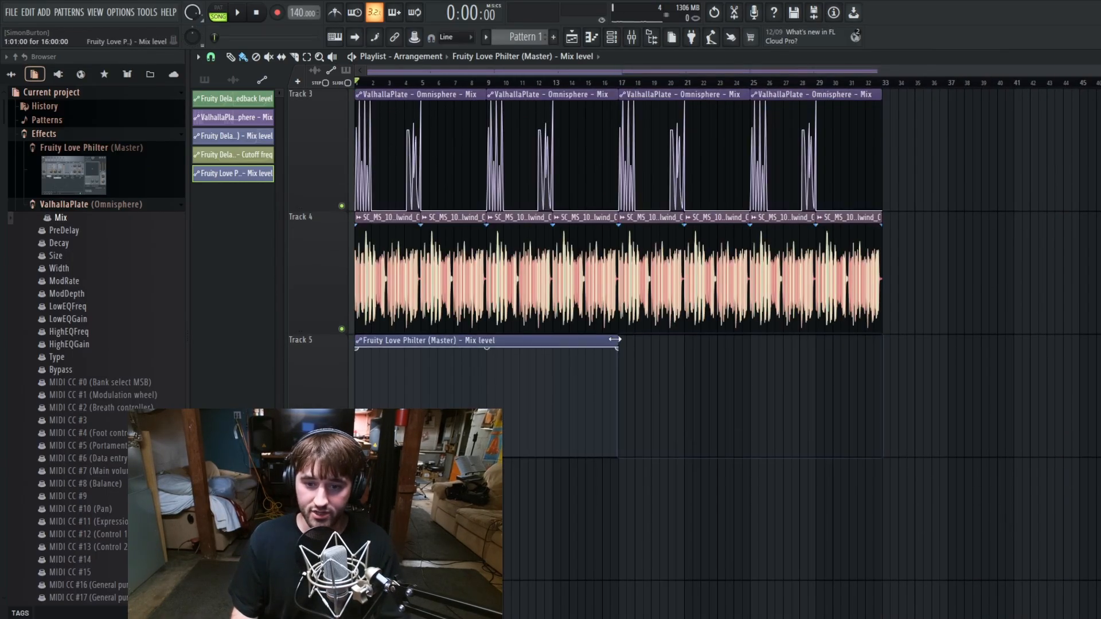
{"action": "left_click_drag", "start_coordinate": [616, 341], "coordinate": [881, 366]}
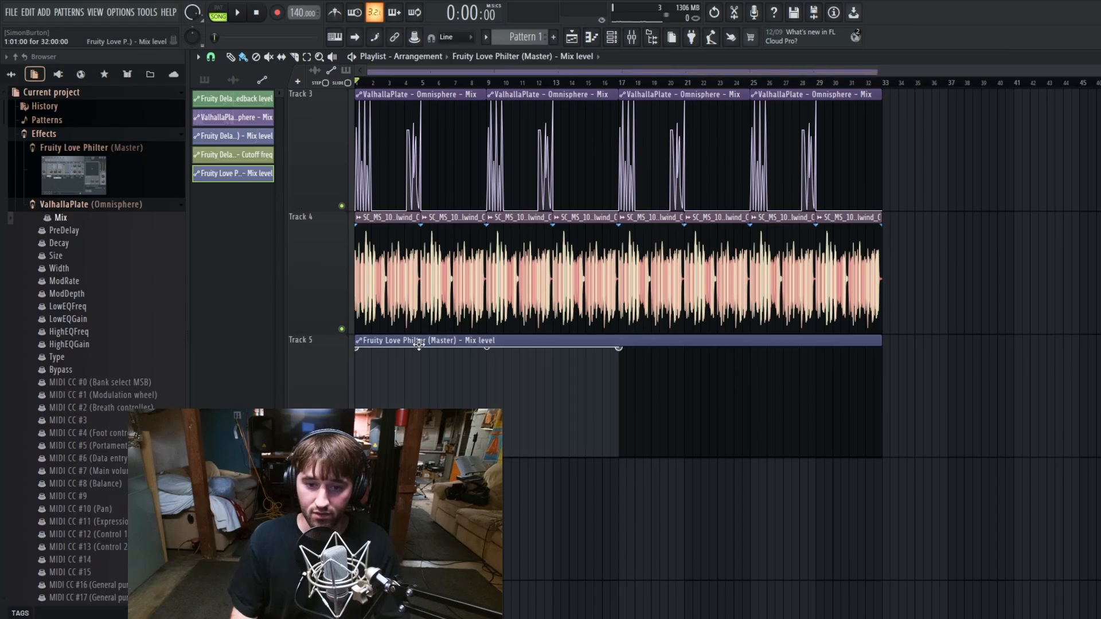
Step: Set the Fruity Love Philter Mix level automation to 0% across the whole clip, with points through to bar 33
{"action": "scroll", "coordinate": [419, 343], "scroll_direction": "up", "scroll_amount": 2}
{"action": "scroll", "coordinate": [592, 256], "scroll_direction": "down", "scroll_amount": 3}
{"action": "left_click_drag", "start_coordinate": [608, 217], "coordinate": [493, 219]}
{"action": "right_click", "coordinate": [615, 328]}
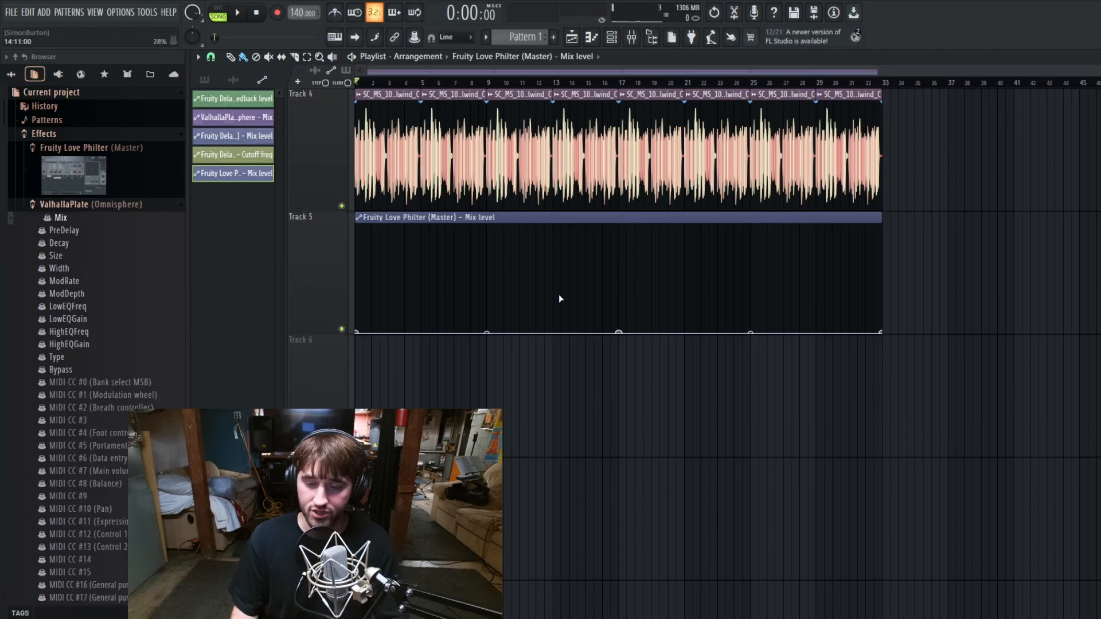
{"action": "left_click", "coordinate": [724, 362]}
{"action": "right_click", "coordinate": [862, 356]}
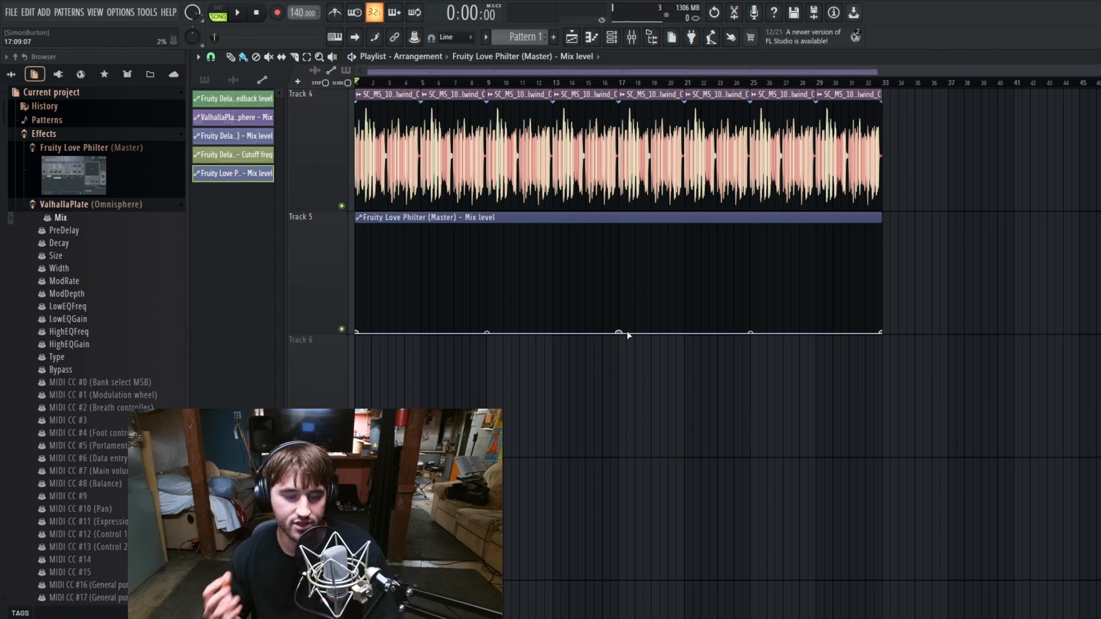
Step: Play the extended arrangement from the start to about bar 5 to hear it without the filter
{"action": "scroll", "coordinate": [627, 331], "scroll_direction": "up", "scroll_amount": 3}
{"action": "left_click_drag", "start_coordinate": [555, 570], "coordinate": [460, 564]}
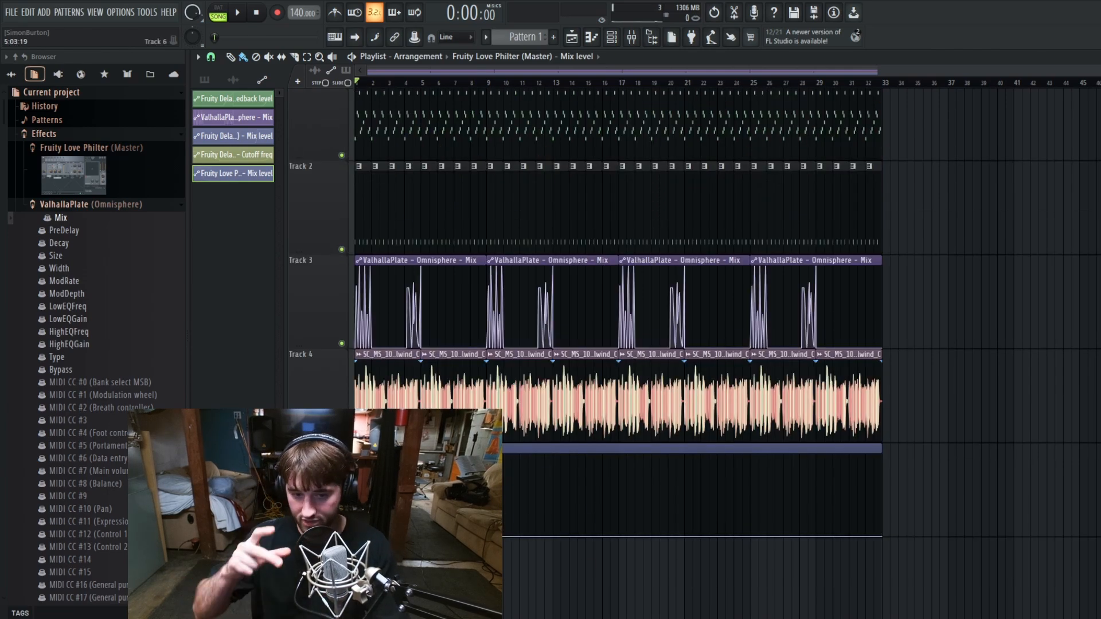
{"action": "key", "text": "space"}
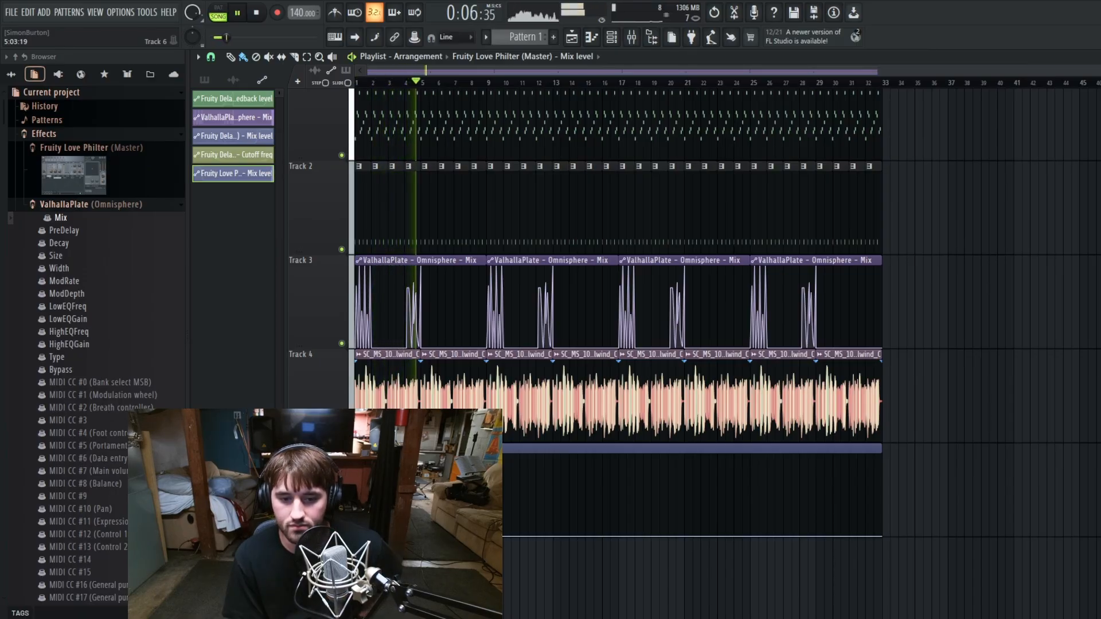
{"action": "key", "text": "space"}
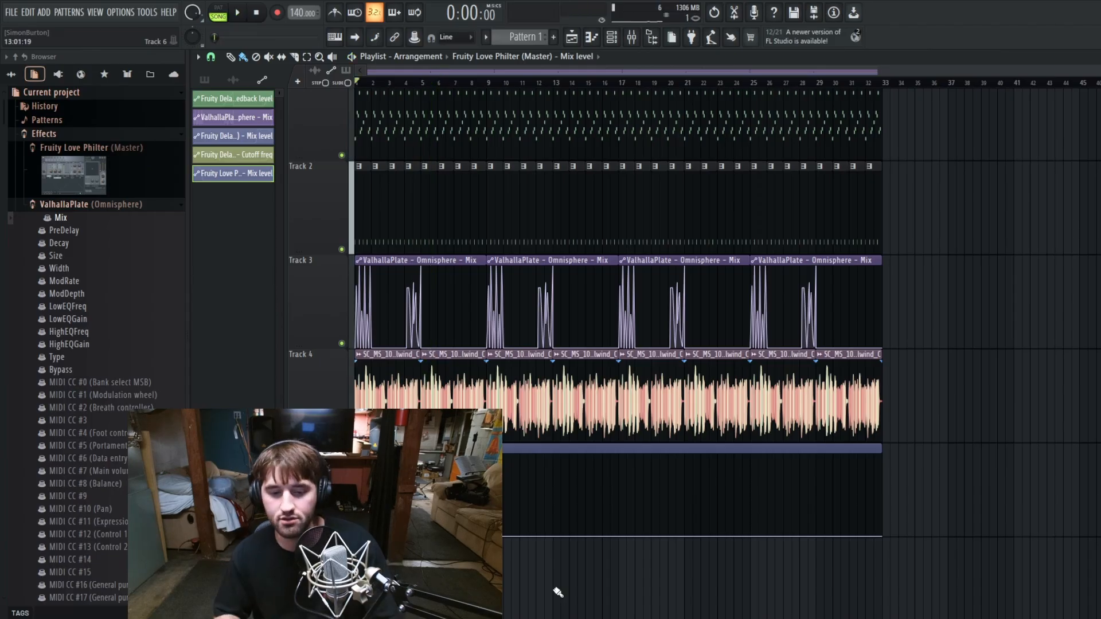